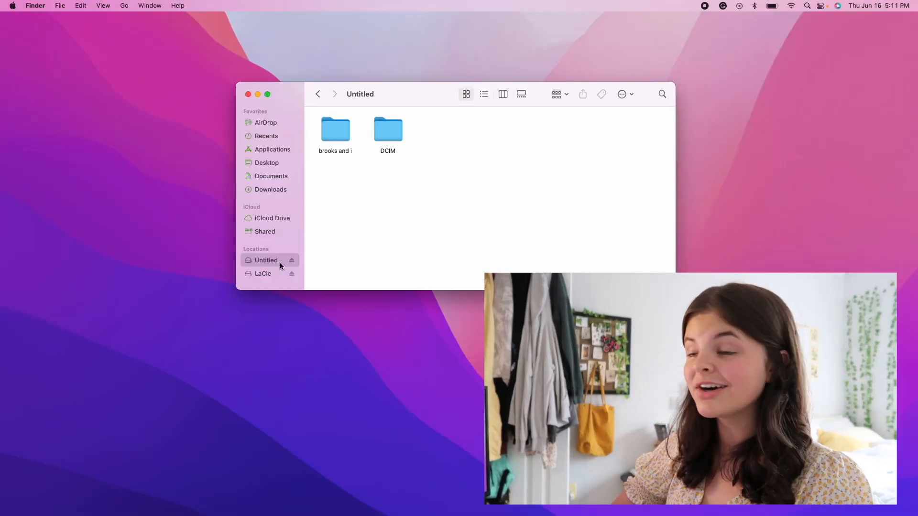
Copy MVI_1947.MP4 and MVI_1948.MP4 from the 122___06 folder of the camera card to the LaCie drive
left_click(270, 274)
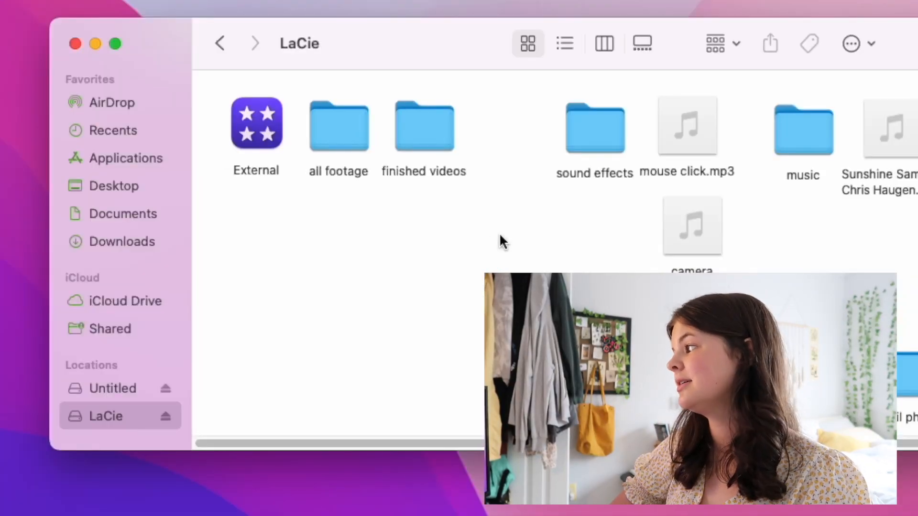
scroll(499, 242, "down", 2)
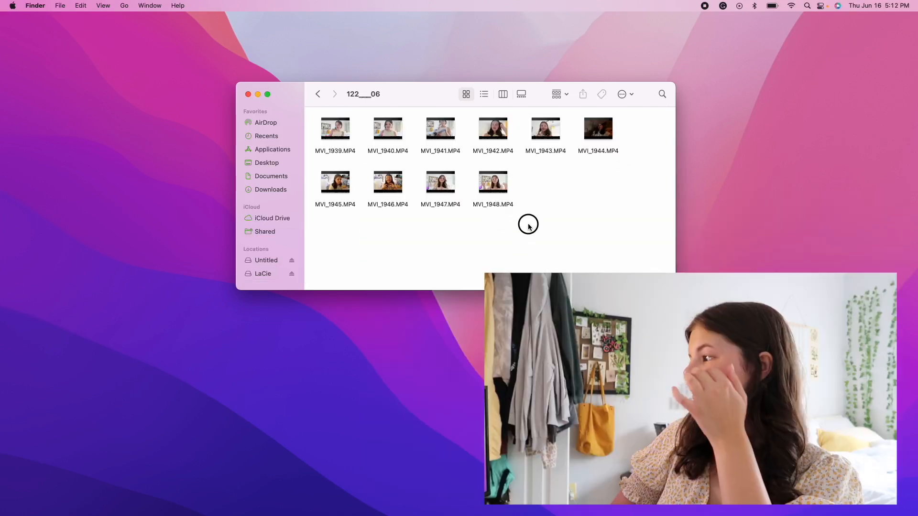
mouse_move(528, 223)
left_mouse_down()
mouse_move(442, 186)
mouse_move(261, 273)
left_mouse_up()
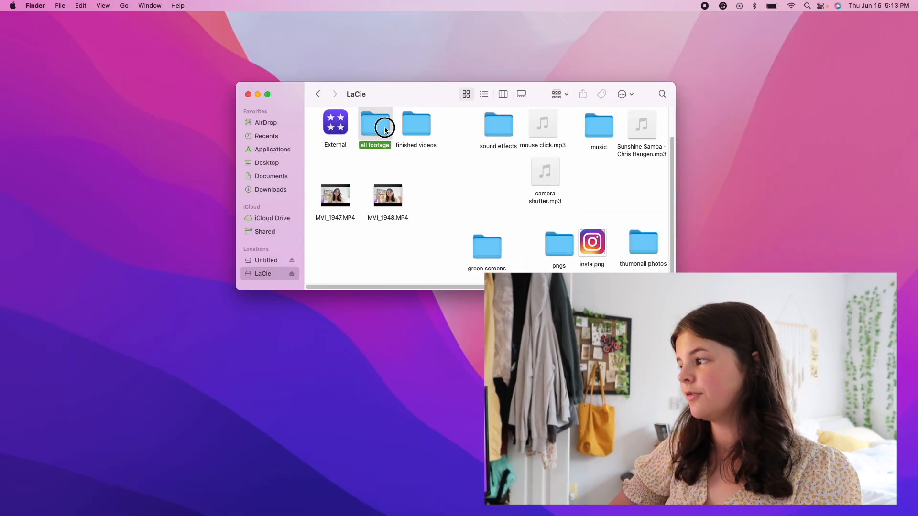
Open the april folder inside all footage on the LaCie drive and look through its stored clips
double_click(384, 129)
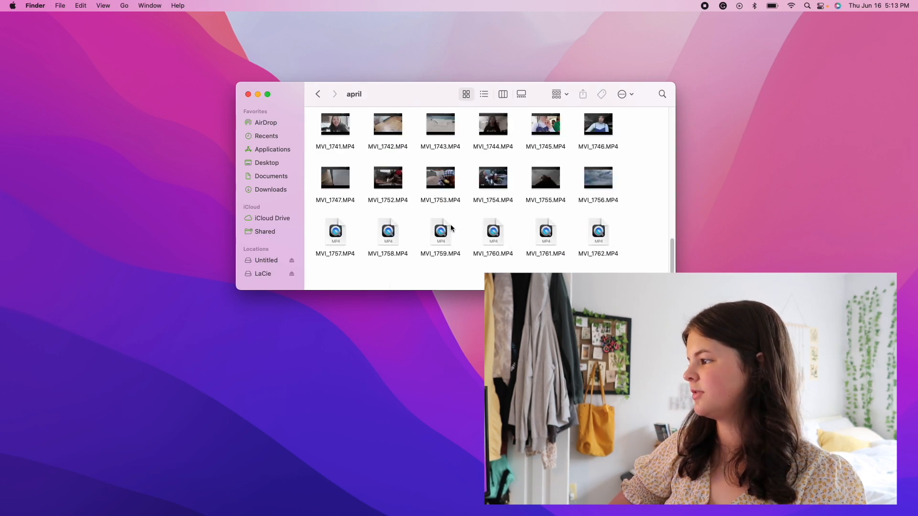
scroll(415, 174, "up", 3)
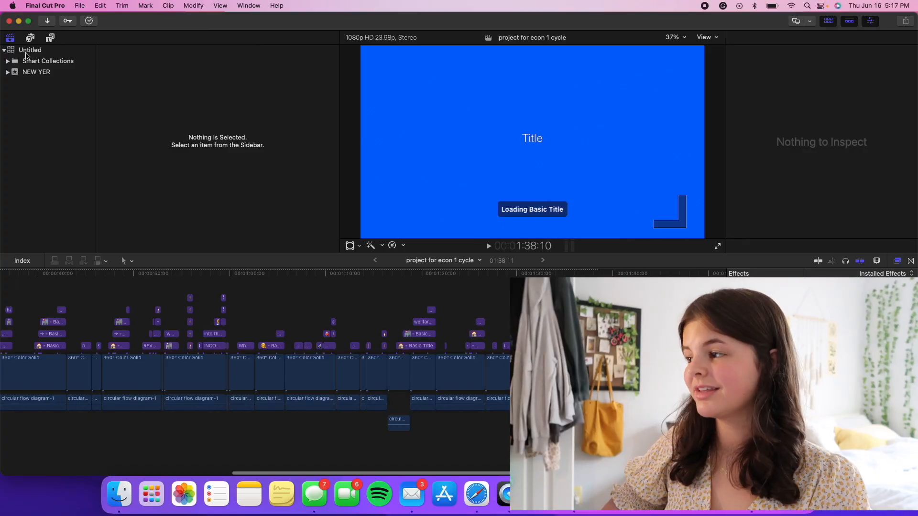
Switch to Final Cut Pro and open the beach reads project from the june vids event of the External library
left_click(28, 51)
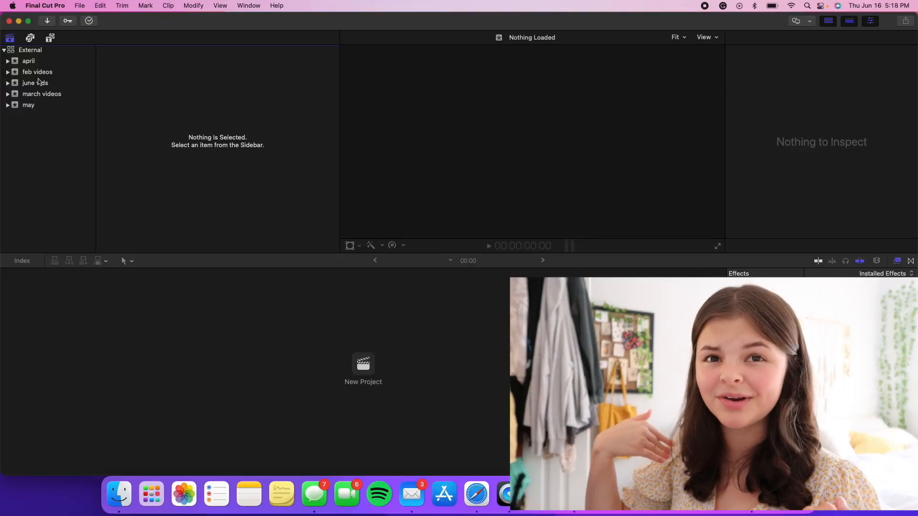
left_click(39, 82)
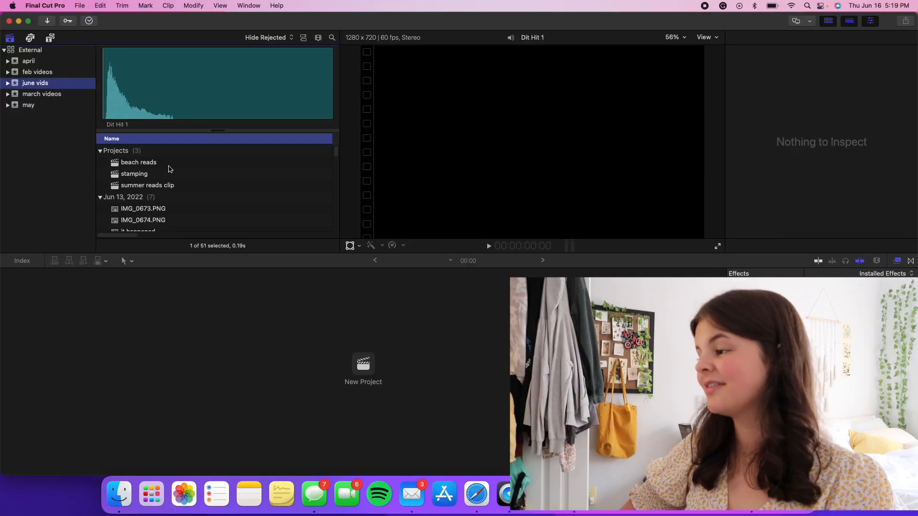
double_click(171, 165)
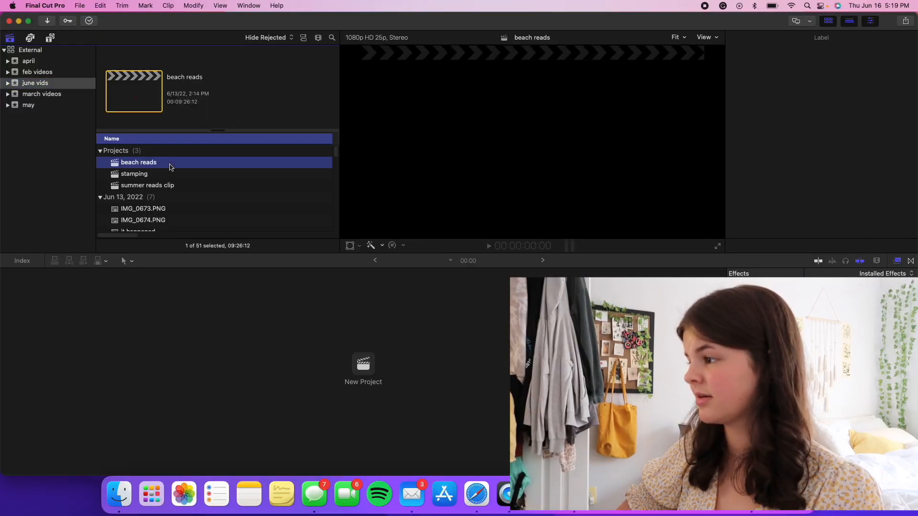
scroll(127, 308, "down", 3)
scroll(127, 309, "up", 2)
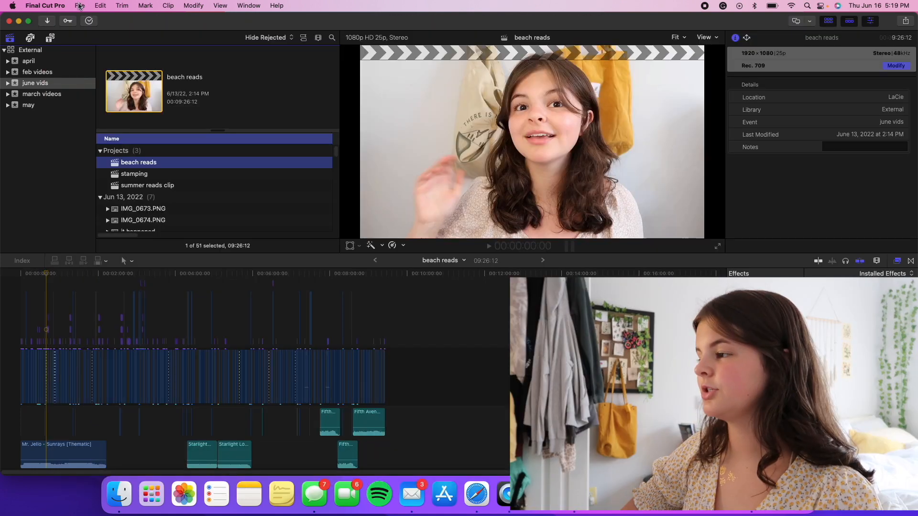
Create a new project named "editing testing !" in the june vids event
left_click(79, 6)
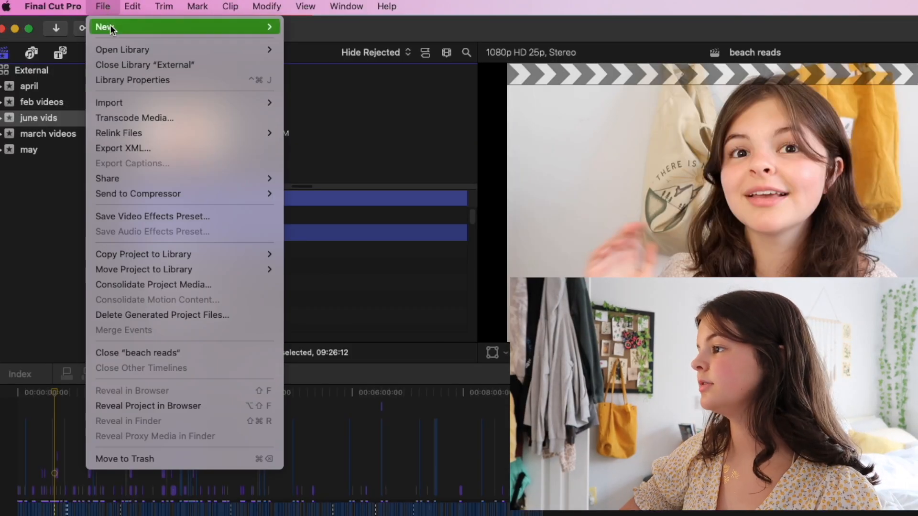
mouse_move(193, 20)
left_click(322, 28)
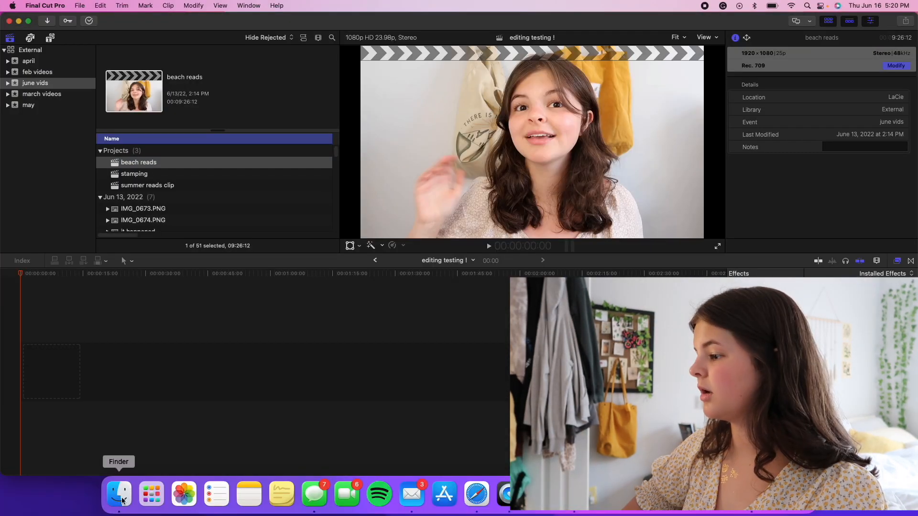
Bring the MVI_1948 clip from Finder into the empty timeline of the editing testing ! project
left_click(121, 497)
left_click_drag(495, 180, 153, 314)
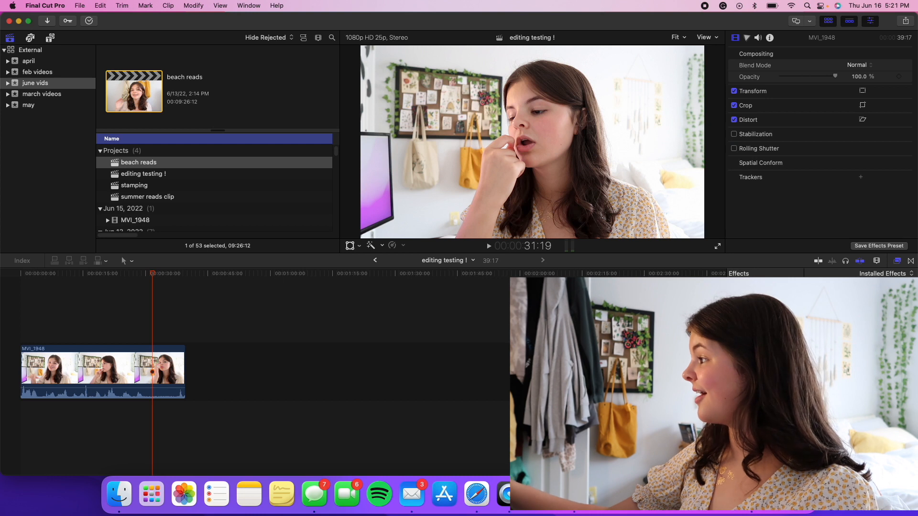
Hide the effects browser beside the timeline and show it again
left_click(897, 261)
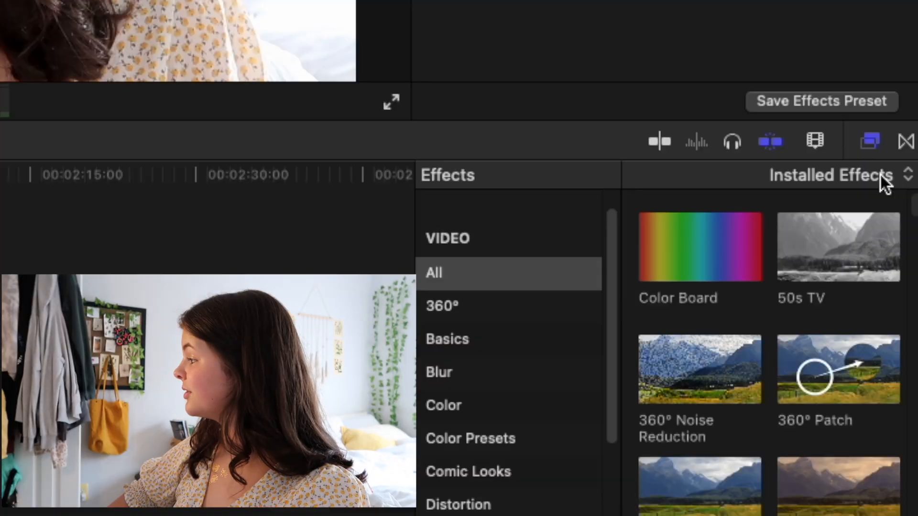
left_click(871, 142)
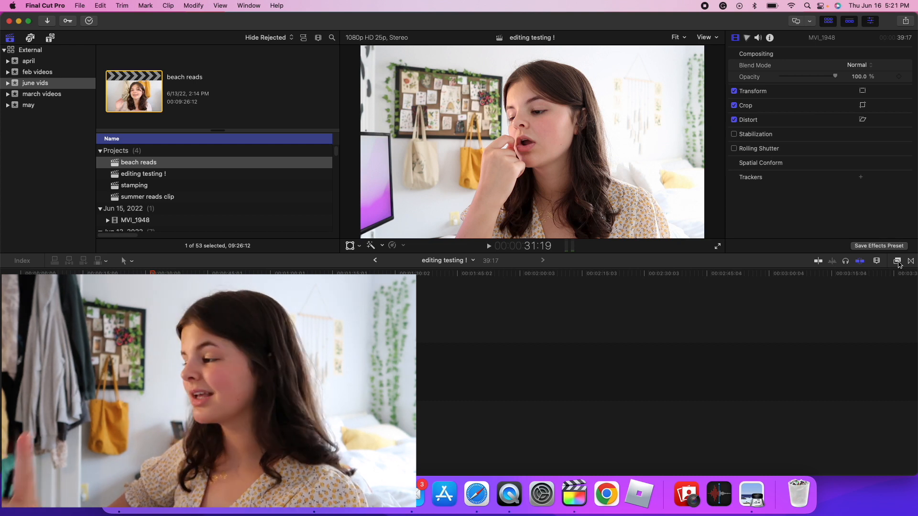
left_click(897, 261)
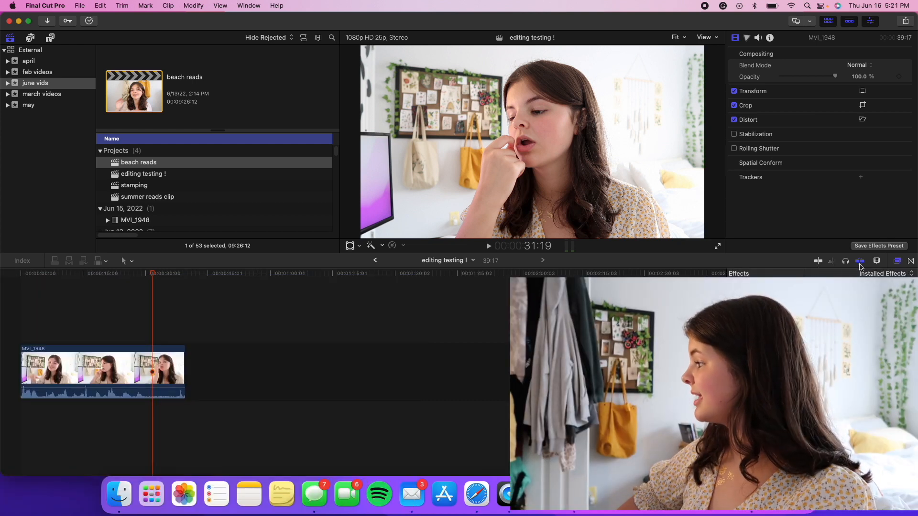
left_click(818, 261)
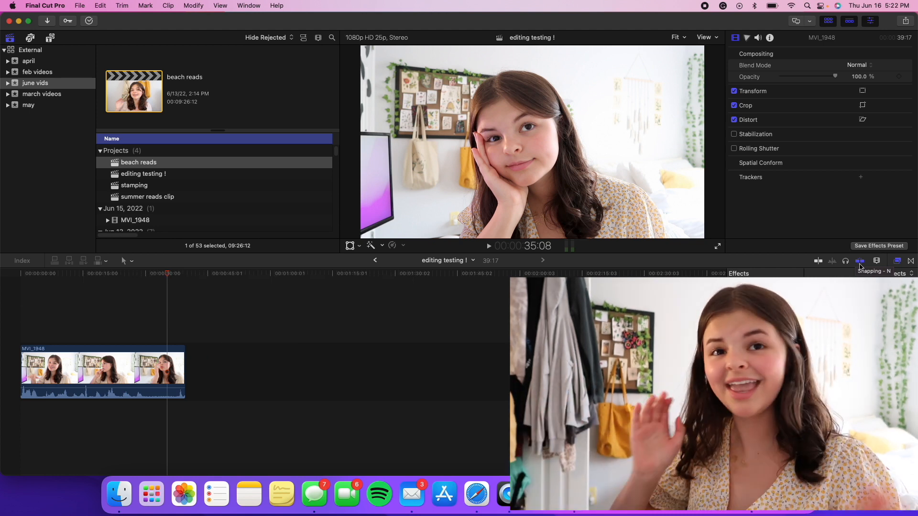
key("super+equal")
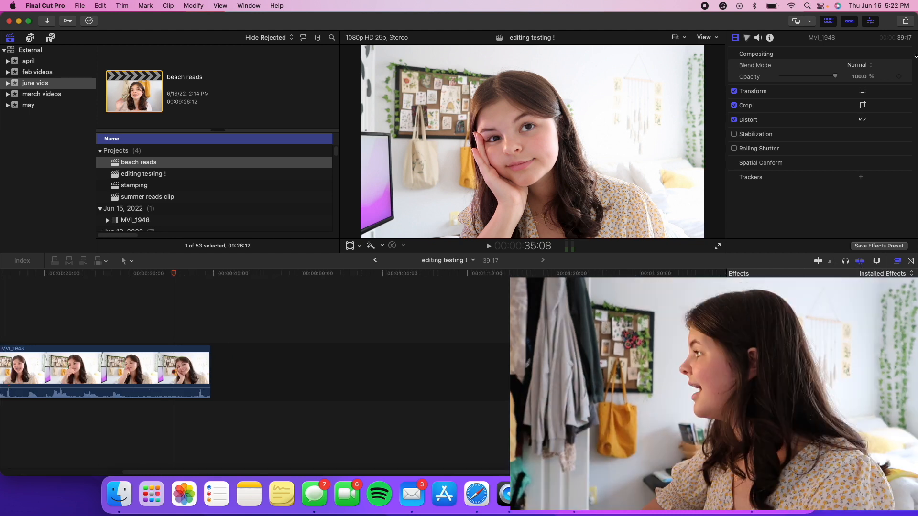
left_click(905, 24)
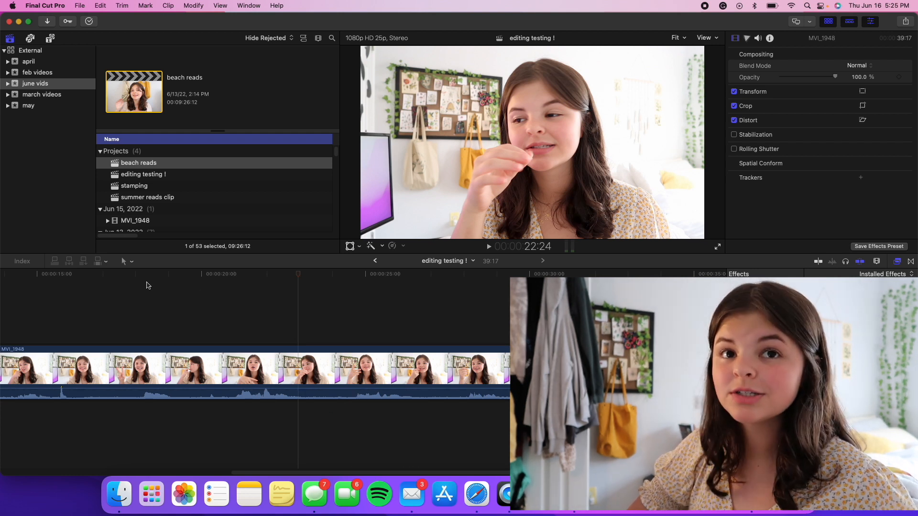
Try to split the MVI_1948 clip at 22:24 with the Blade tool, and return to the Select tool
left_click(132, 262)
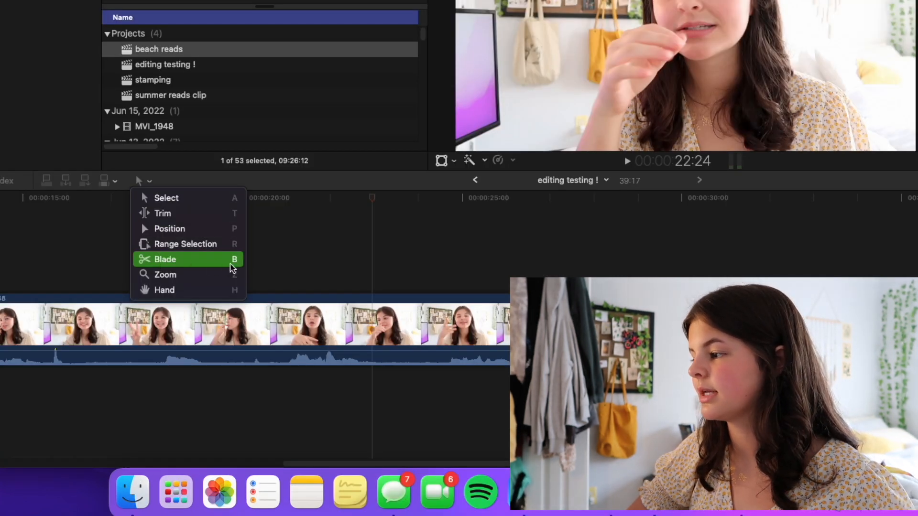
left_click(231, 263)
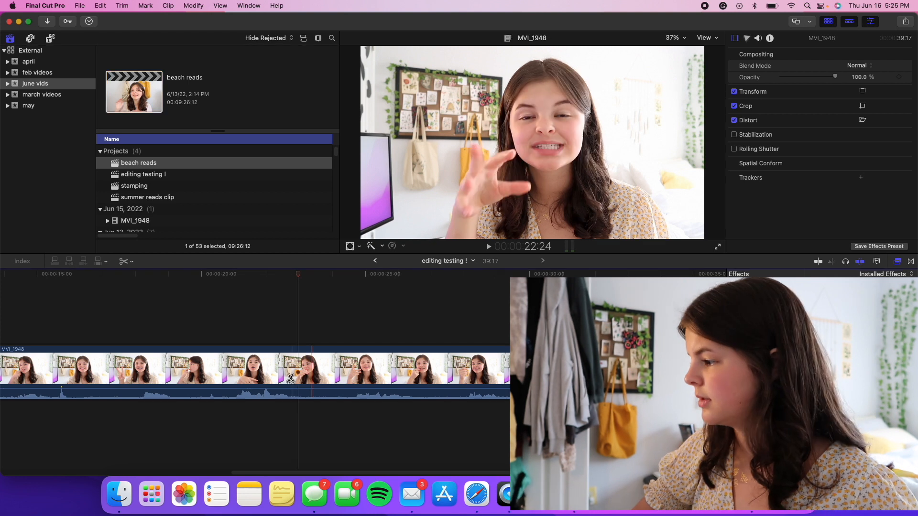
left_click(297, 373)
key("a")
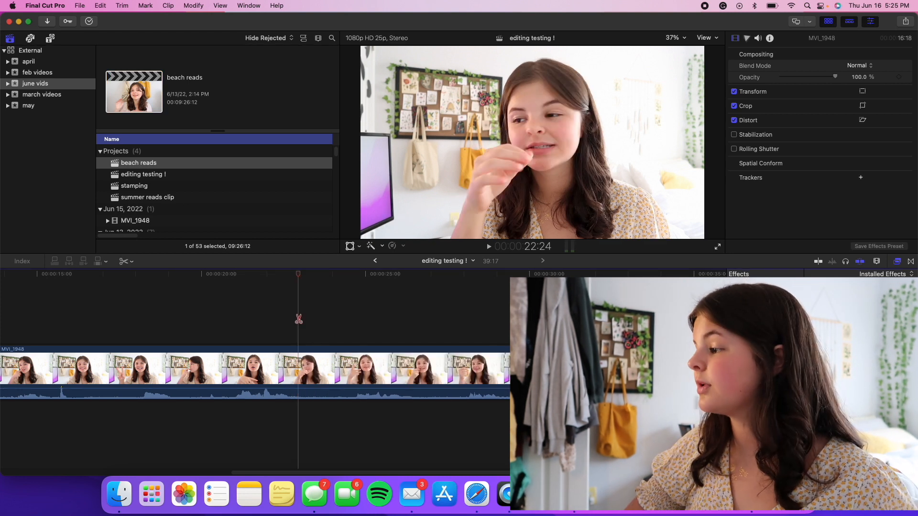
mouse_move(310, 319)
left_mouse_down()
mouse_move(268, 321)
mouse_move(295, 326)
left_mouse_up()
key("a")
Split the MVI_1948 clip at 22:22 and again about two seconds further on, and delete the segment between the cuts
left_click(296, 329)
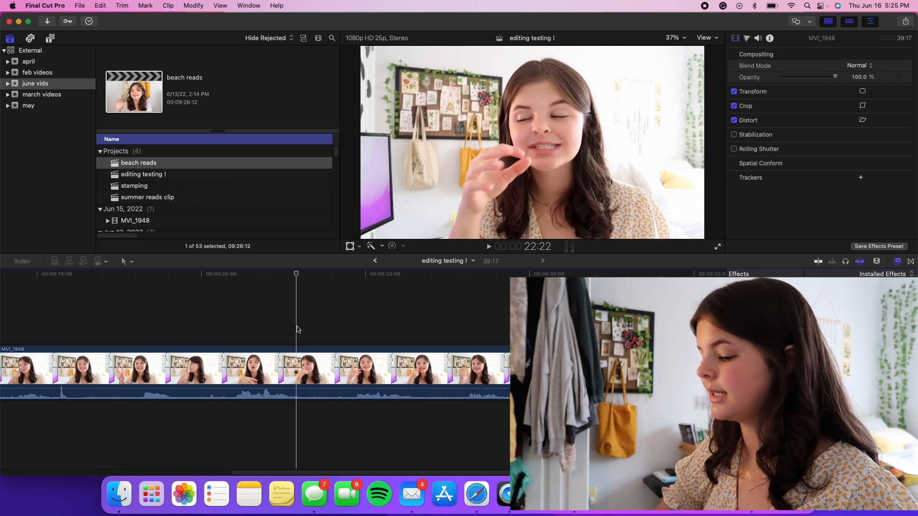
key("super+b")
left_click(331, 328)
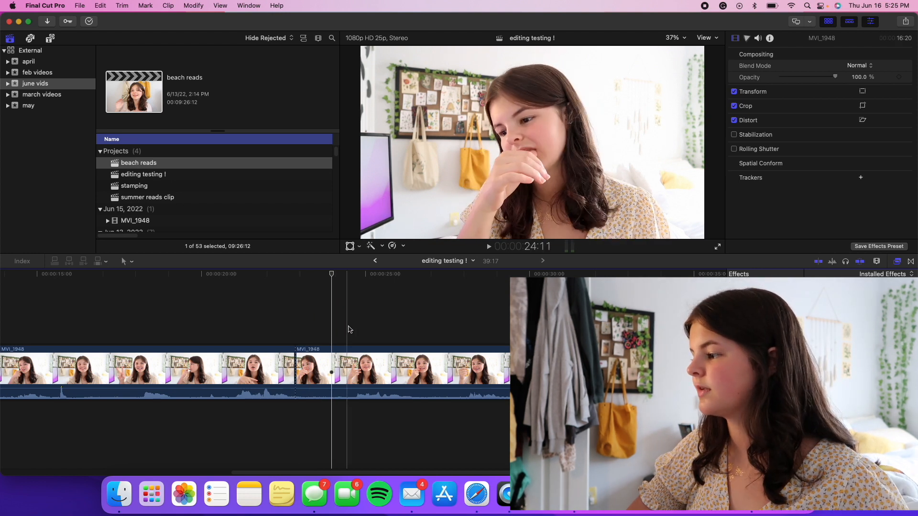
key("super+b")
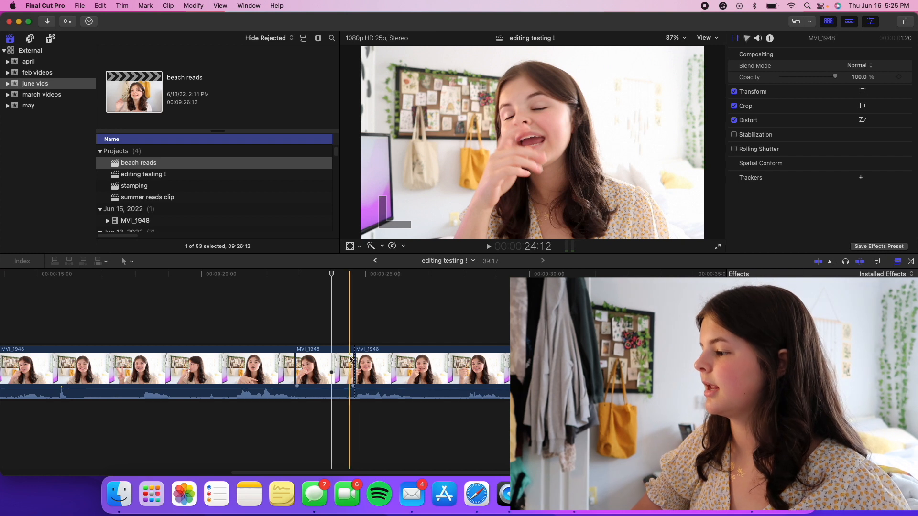
left_click(334, 360)
key("Delete")
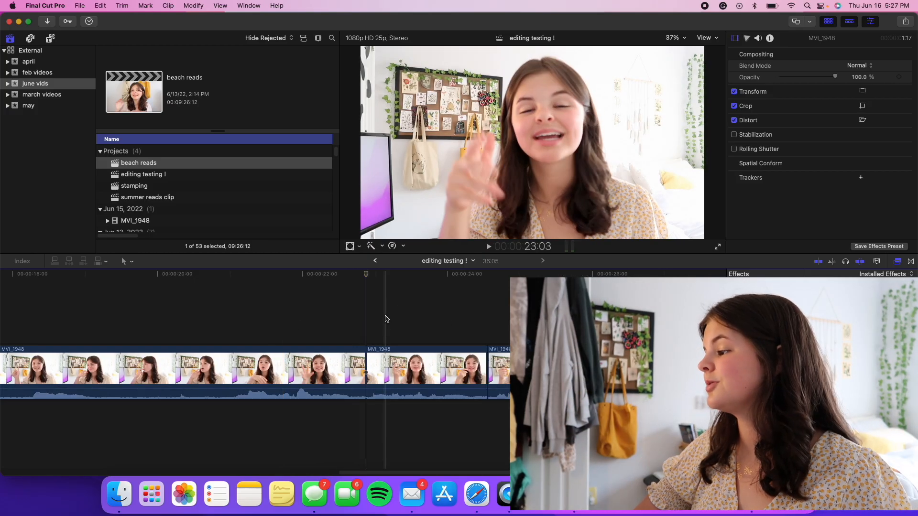
Split the footage near 23:03 into shorter segments and select the 24-frame segment there
left_click(385, 318)
scroll(459, 332, "right", 2)
scroll(470, 328, "left", 1)
scroll(371, 321, "down", 1)
left_click(356, 319)
scroll(356, 319, "down", 5)
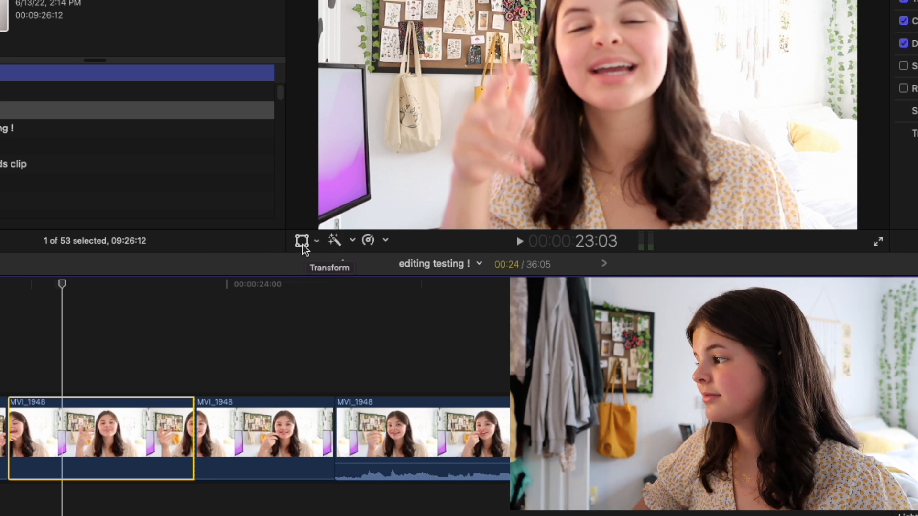
Enlarge the selected segment beyond the frame edges with the Transform tool for a close-up, and apply it
left_click(302, 240)
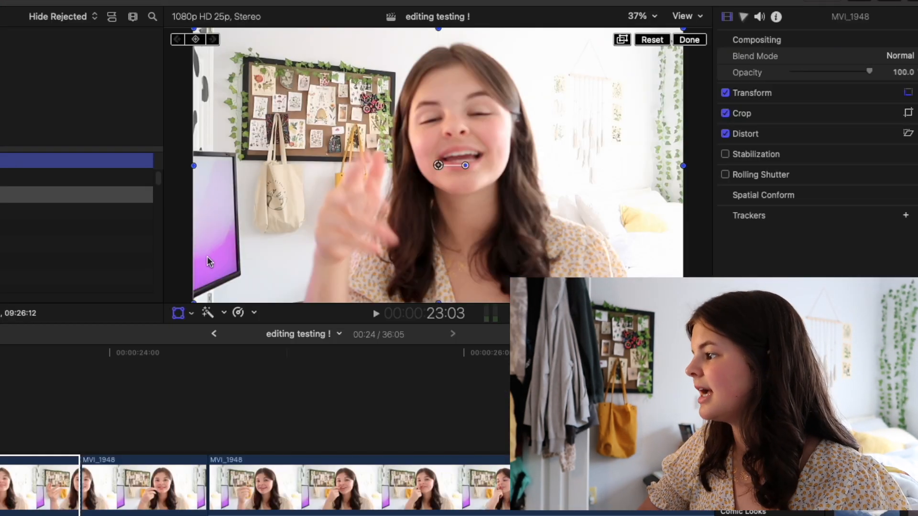
left_click(191, 314)
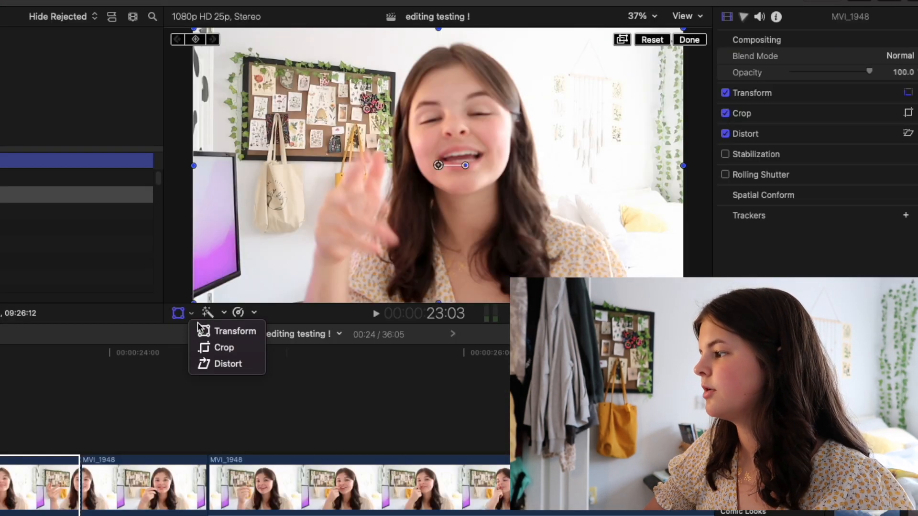
left_click(203, 330)
left_click_drag(192, 303, 228, 281)
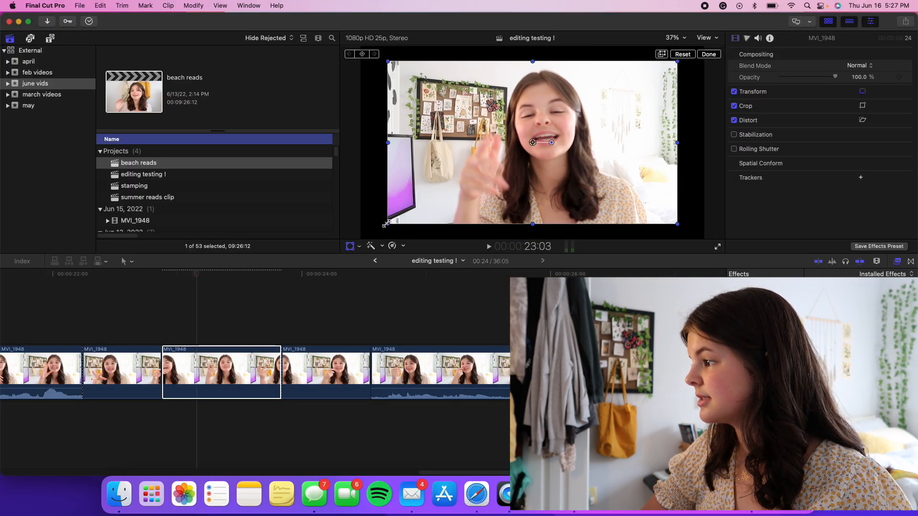
left_click(358, 246)
left_click(378, 269)
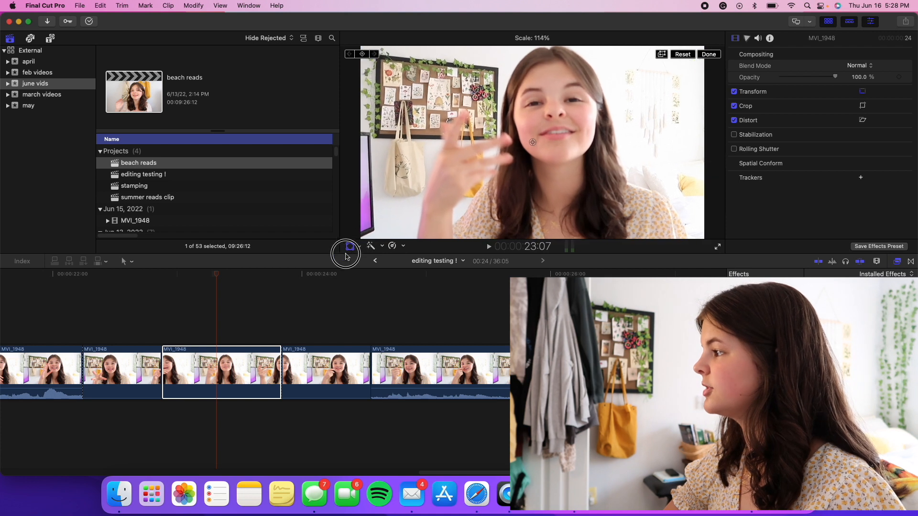
left_click(709, 54)
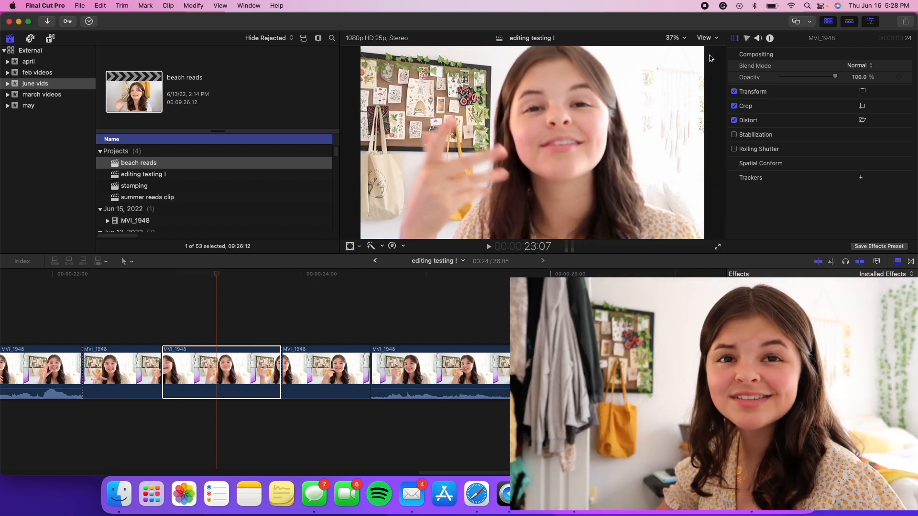
Compare the framing before, inside and after the enlarged segment in the viewer
left_click(137, 327)
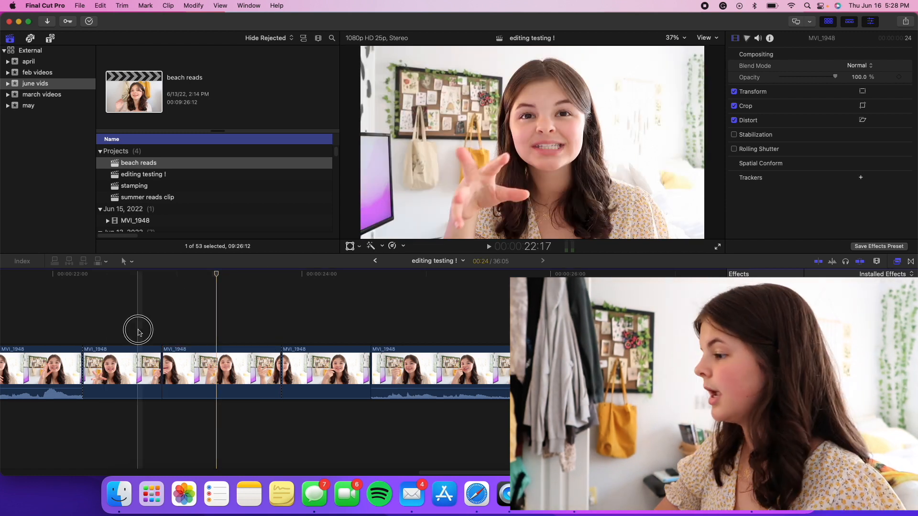
left_click(191, 328)
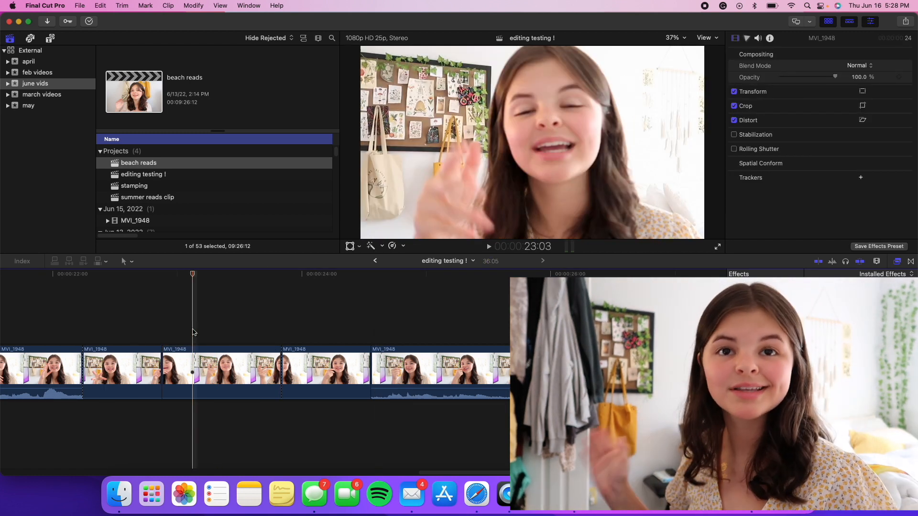
left_click(316, 324)
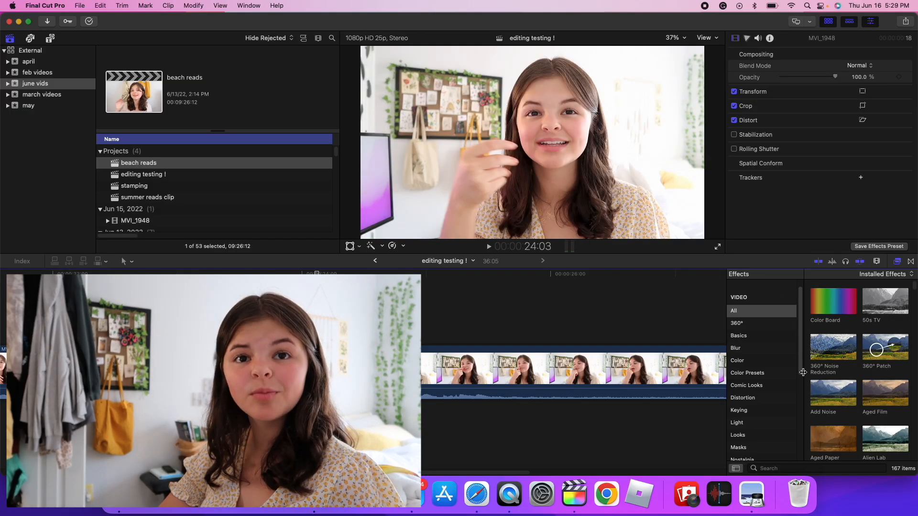
Hide the effects browser beside the timeline
left_click(896, 262)
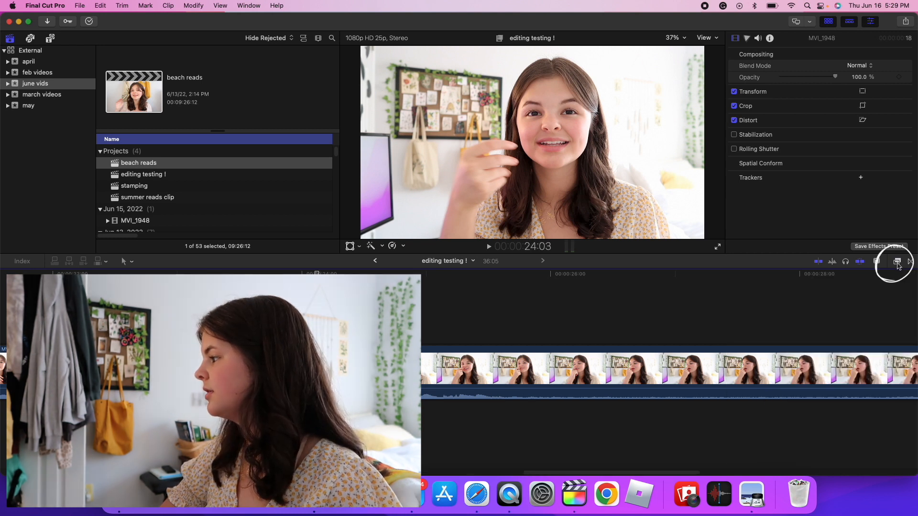
Find the Earthquake effect by searching the effects for "ear" and apply it to the 18-frame close-up segment
left_click(897, 262)
scroll(831, 390, "down", 15)
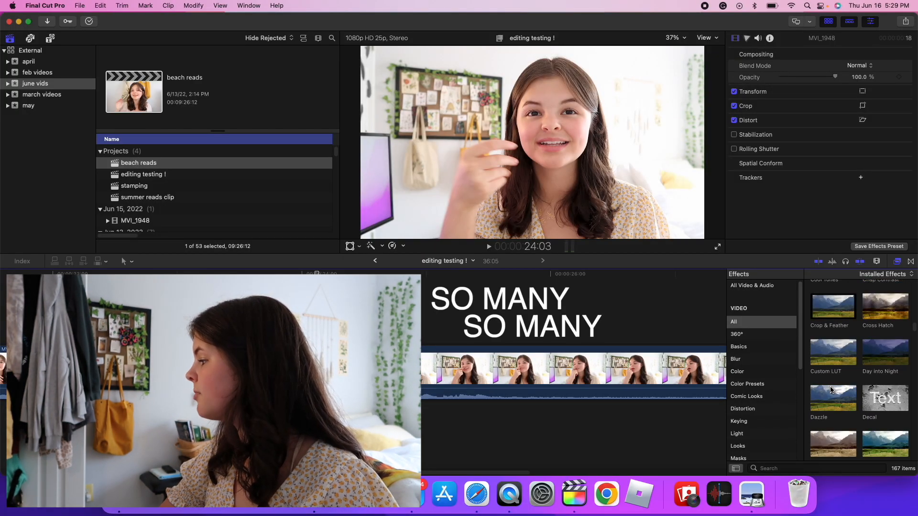
scroll(831, 390, "up", 15)
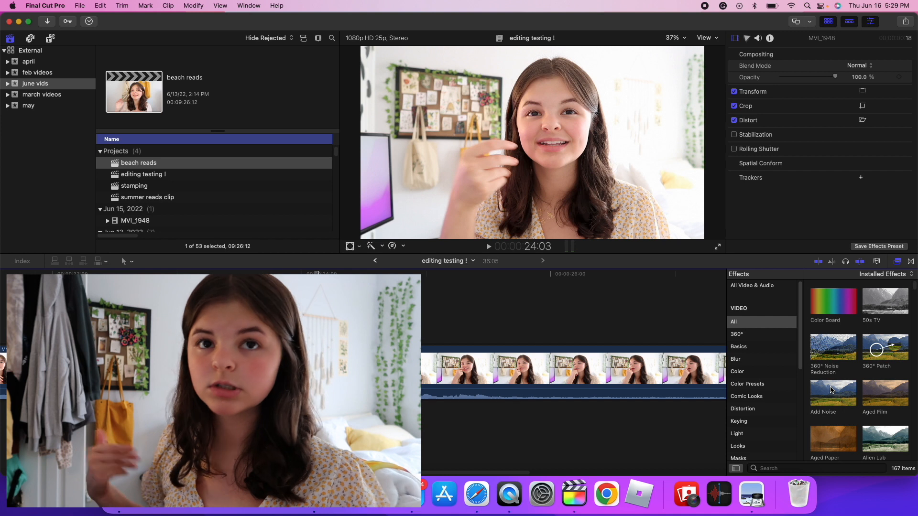
left_click(813, 468)
type("ea")
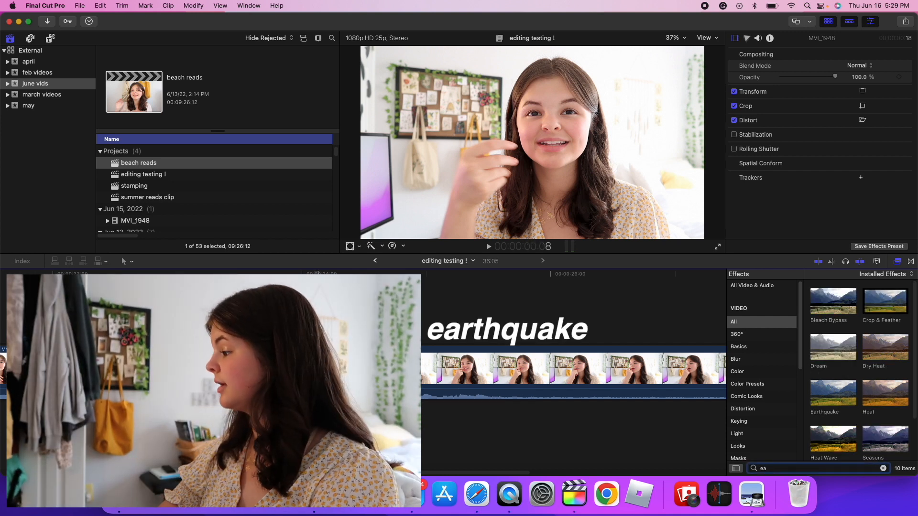
type("r")
mouse_move(840, 313)
left_mouse_down()
mouse_move(617, 311)
mouse_move(332, 362)
mouse_move(349, 343)
left_mouse_up()
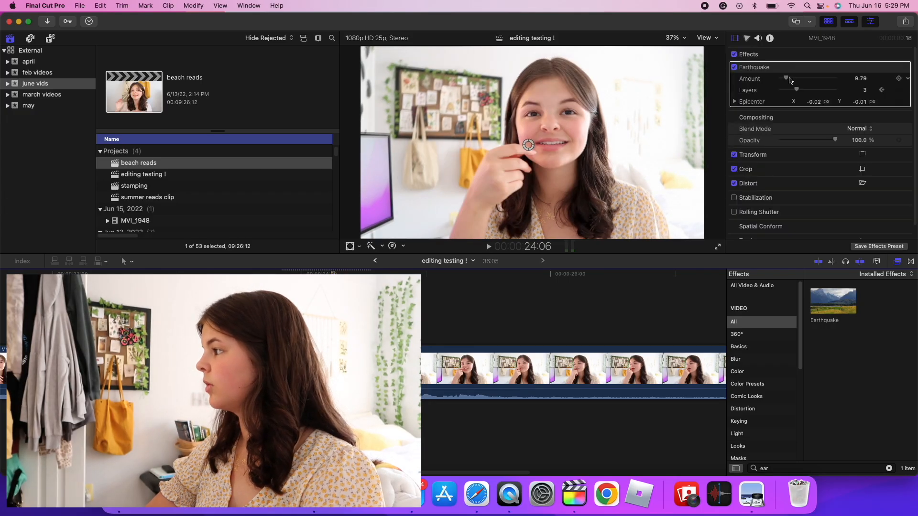
Play back the segment with the Earthquake amount at 84.35, and reduce the amount to 3.71
left_click(829, 79)
key("space")
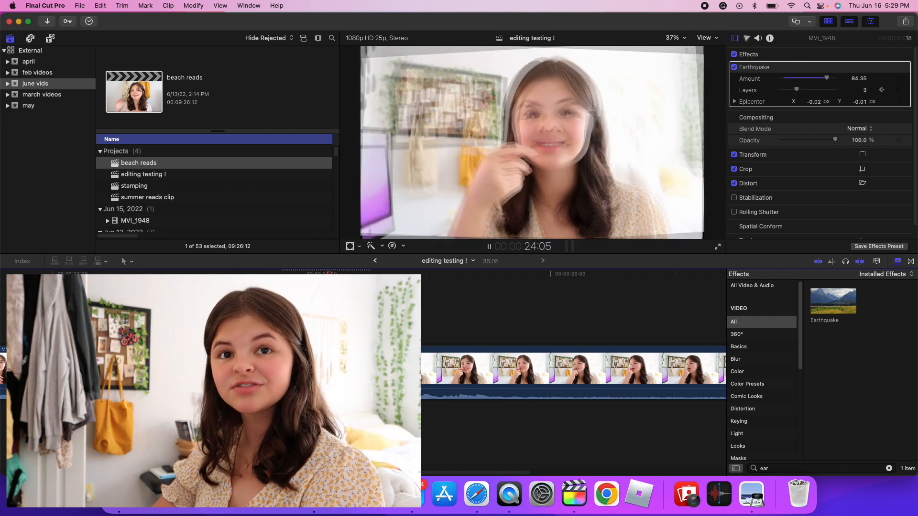
key("space")
left_click_drag(824, 78, 792, 84)
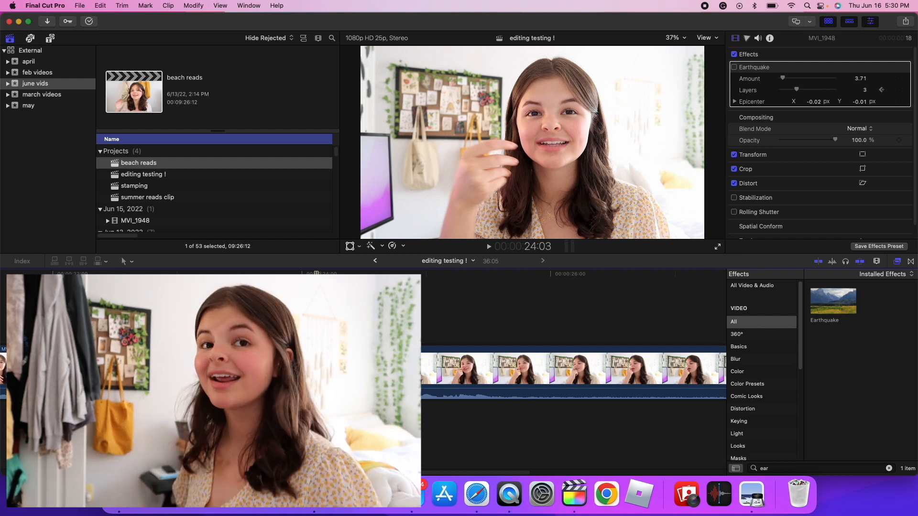
left_click(100, 5)
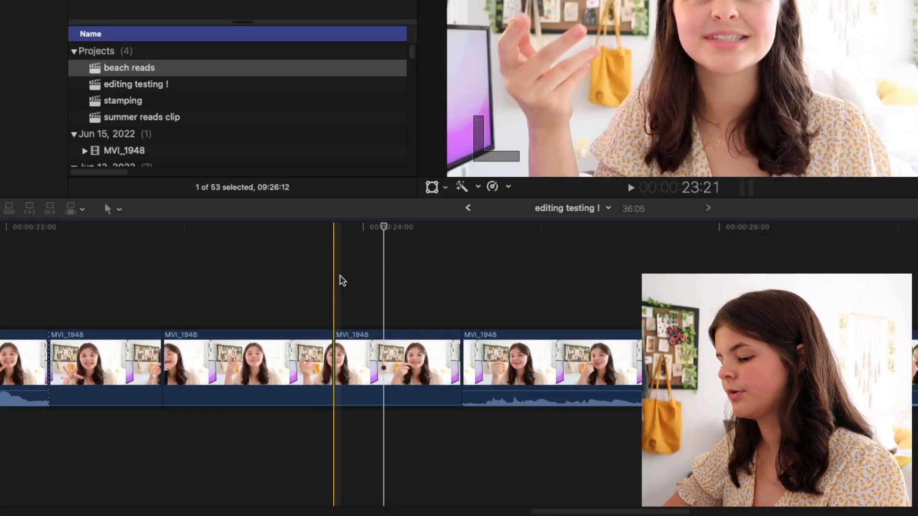
key("b")
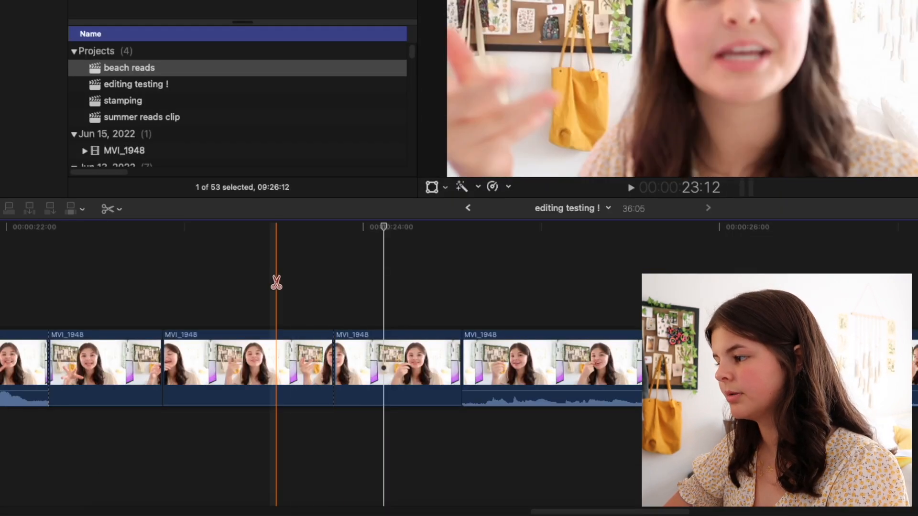
key("a")
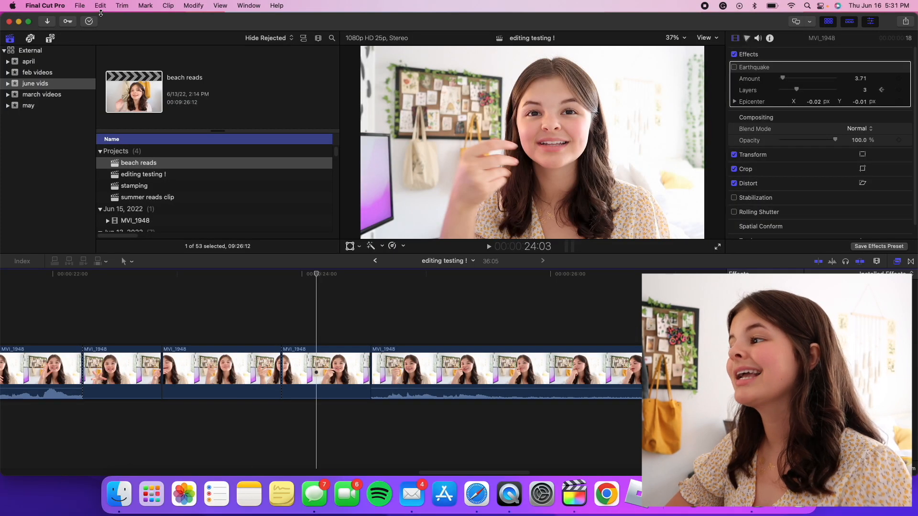
left_click(101, 6)
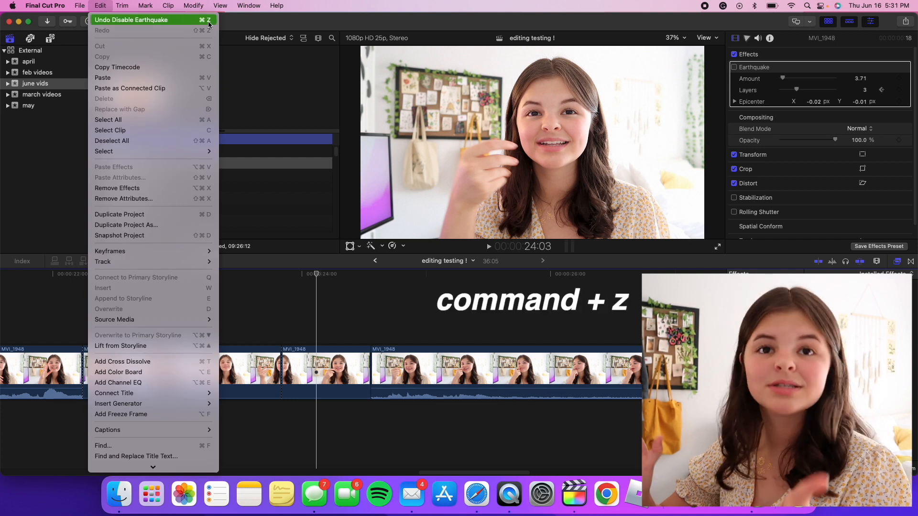
left_click(325, 328)
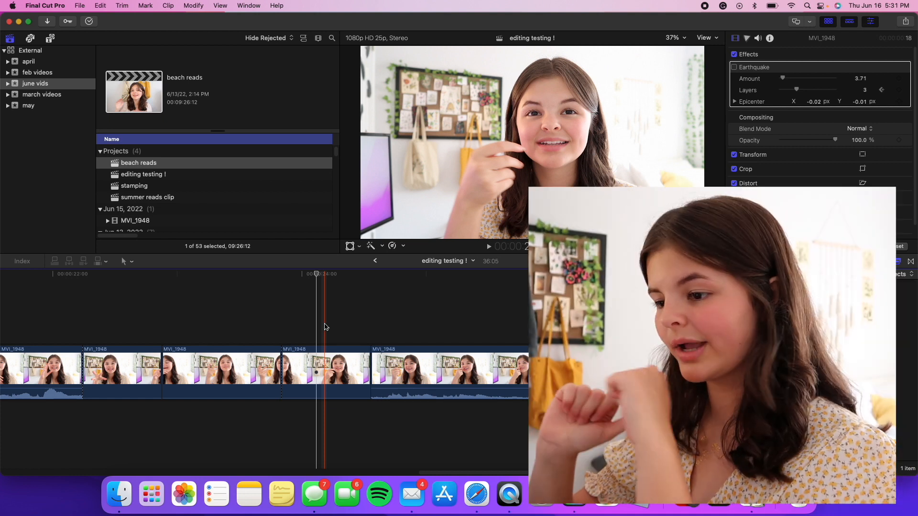
left_click(330, 319)
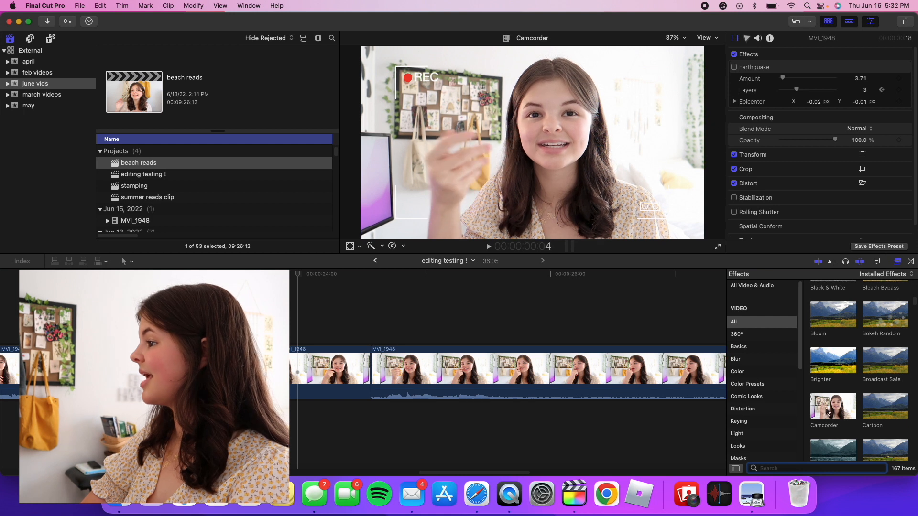
left_click(475, 385)
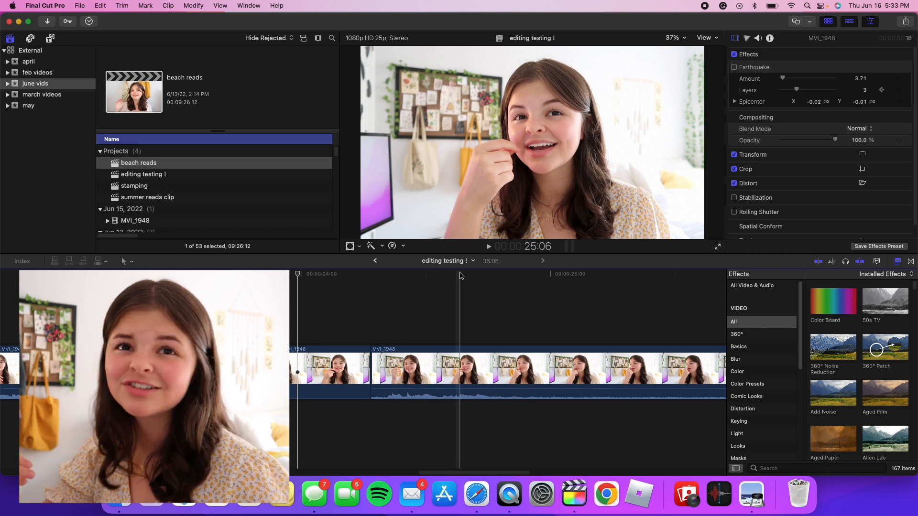
Lower the highlights exposure slightly on the long segment after the close-up and raise its midtones saturation to 35%
left_click(435, 371)
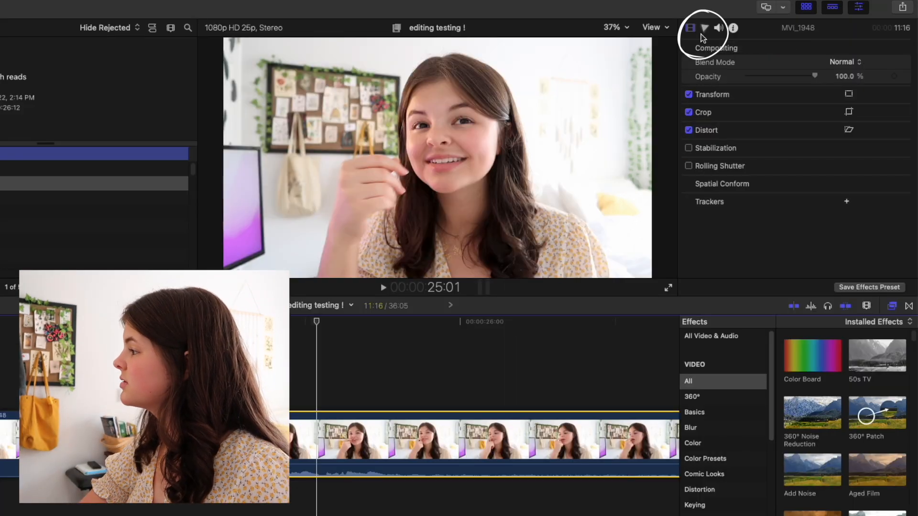
left_click(702, 32)
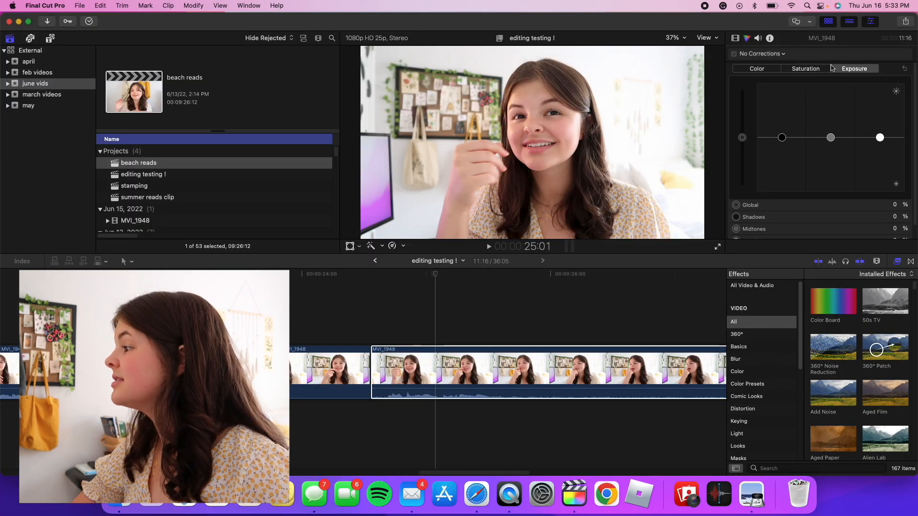
left_click_drag(878, 138, 879, 147)
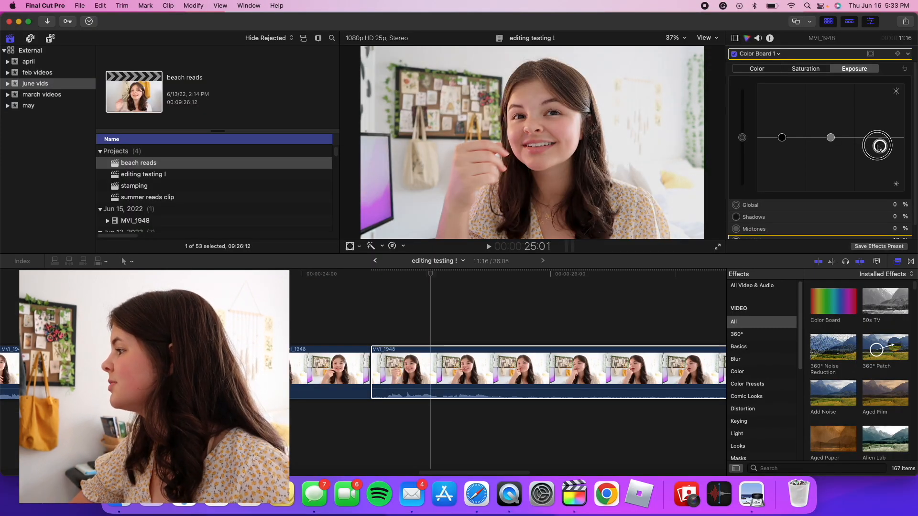
left_click(810, 69)
left_click(833, 138)
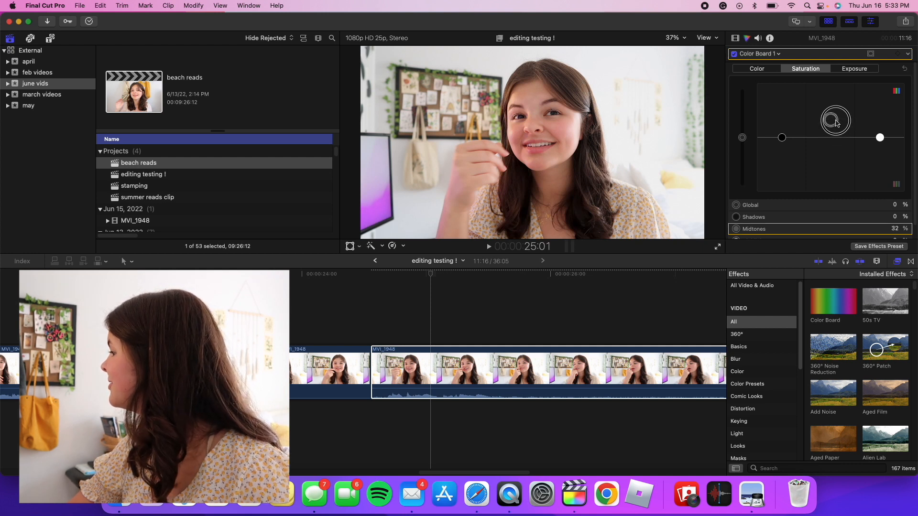
Try the segment's highlights and shadows saturation at 100%, and undo both changes
left_click_drag(877, 143, 879, 82)
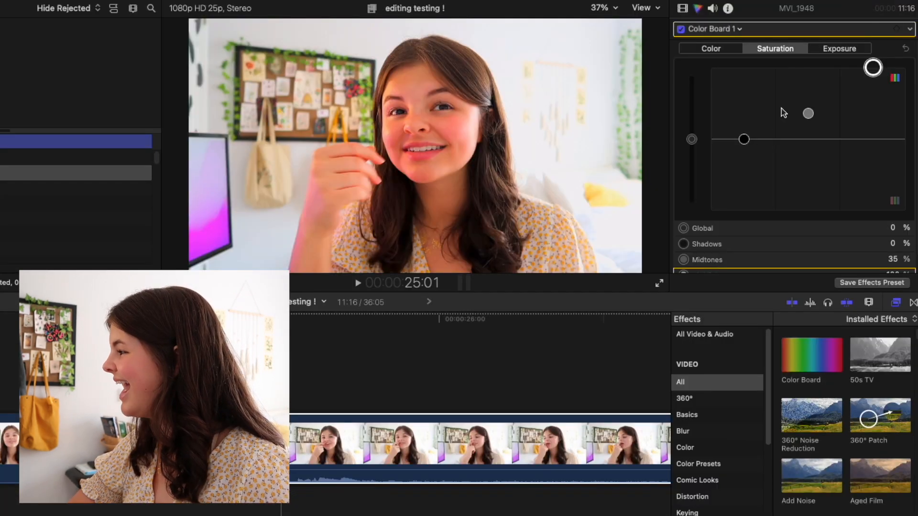
left_click_drag(744, 139, 778, 48)
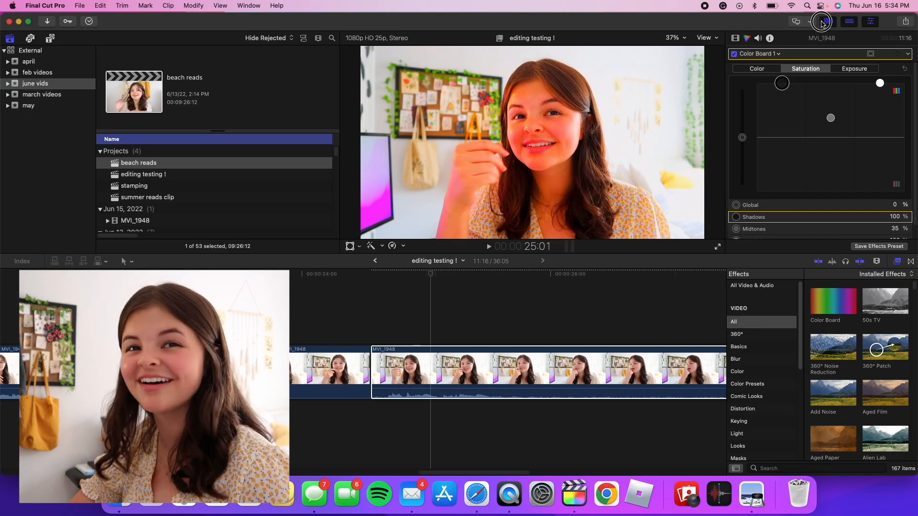
key("super+z")
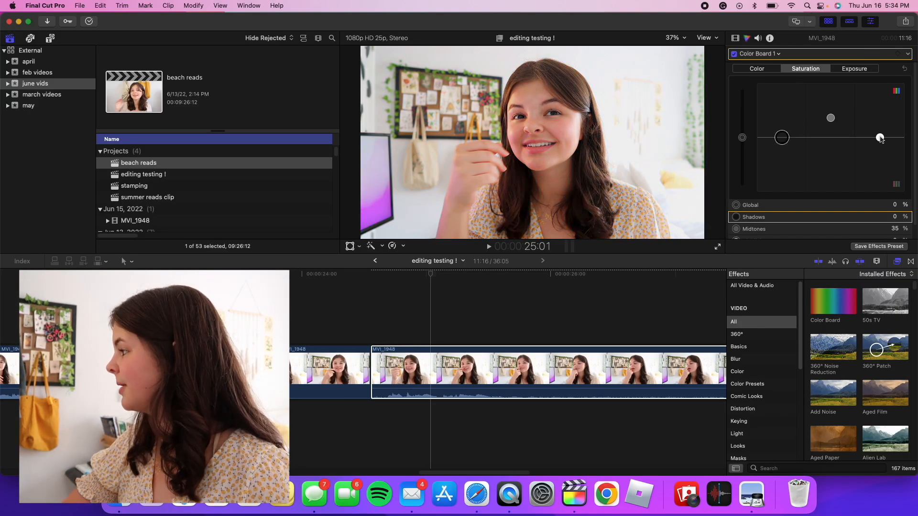
left_click(880, 138)
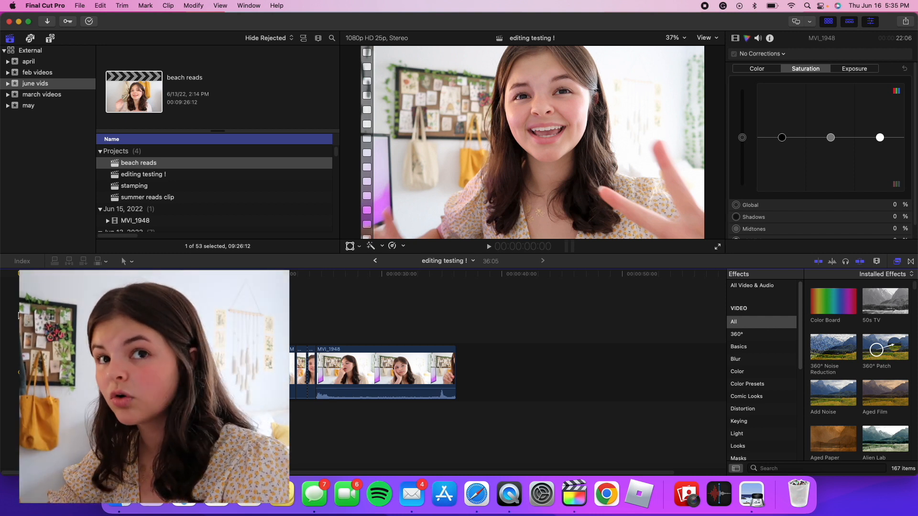
Find the Basic Title by searching the titles for "bas" and place it near the start of the project
key("ctrl+t")
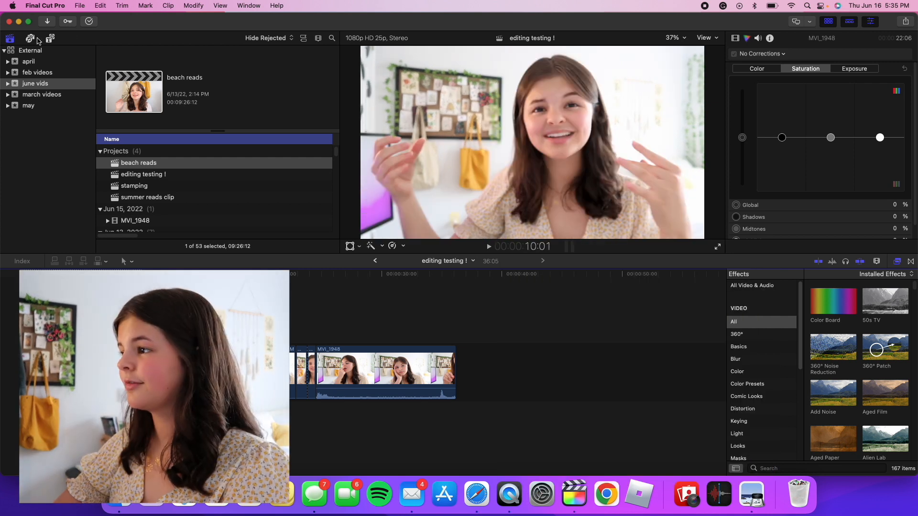
left_click(50, 38)
left_click(296, 53)
type("bas")
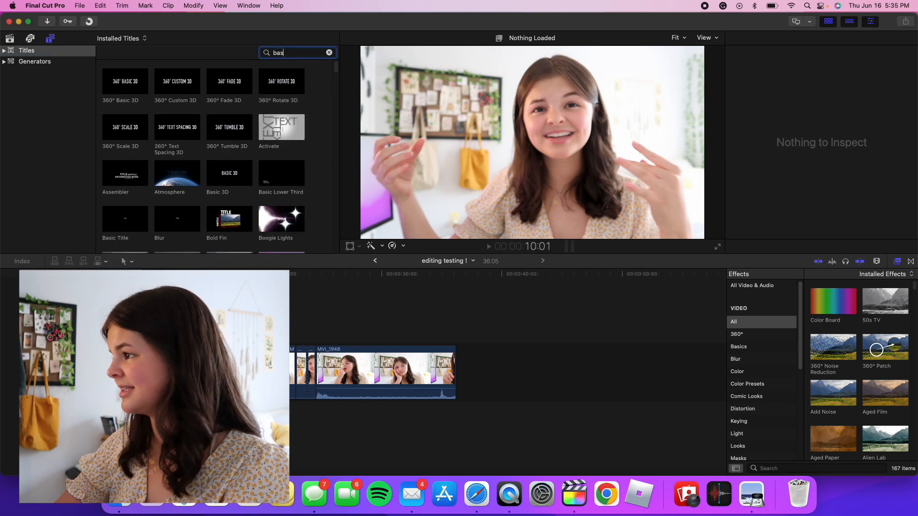
left_click(292, 94)
left_click_drag(176, 337, 53, 337)
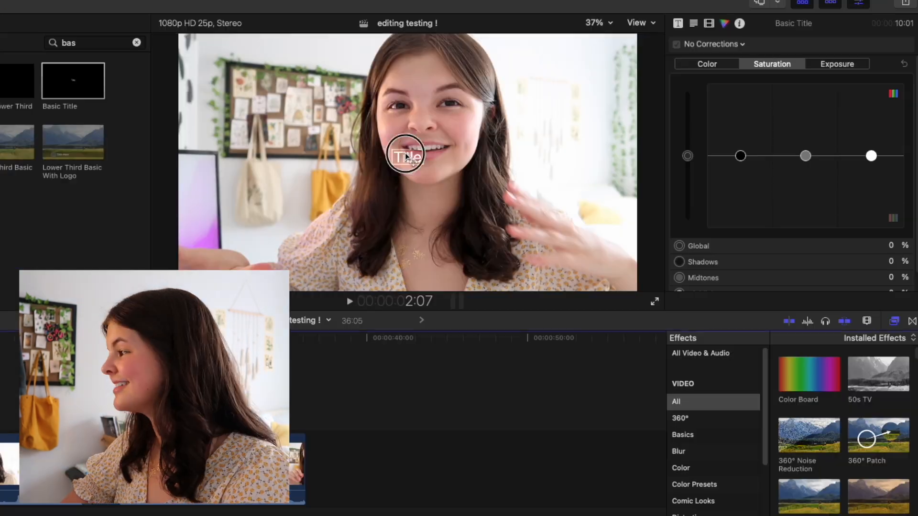
Replace the title's placeholder text with "HEY GUYS!!!!"
double_click(531, 137)
type("HEY")
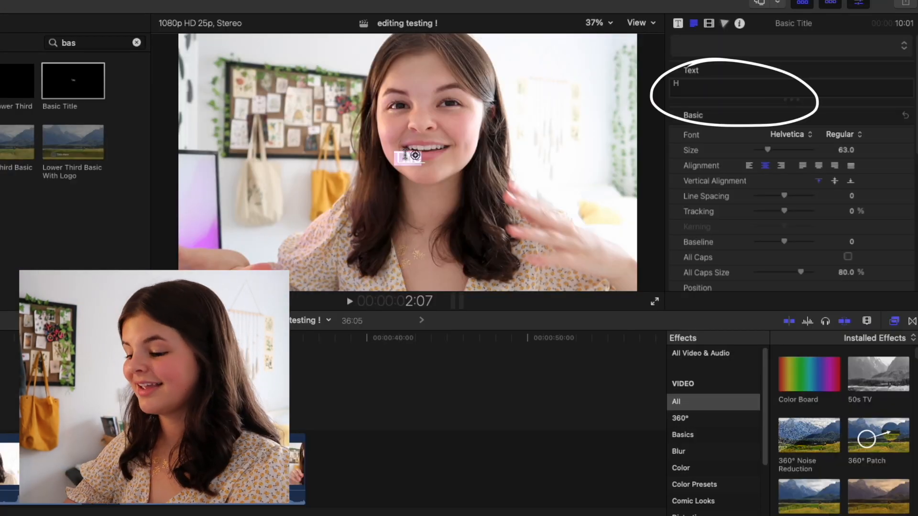
type(" GU")
type("YS!!!!")
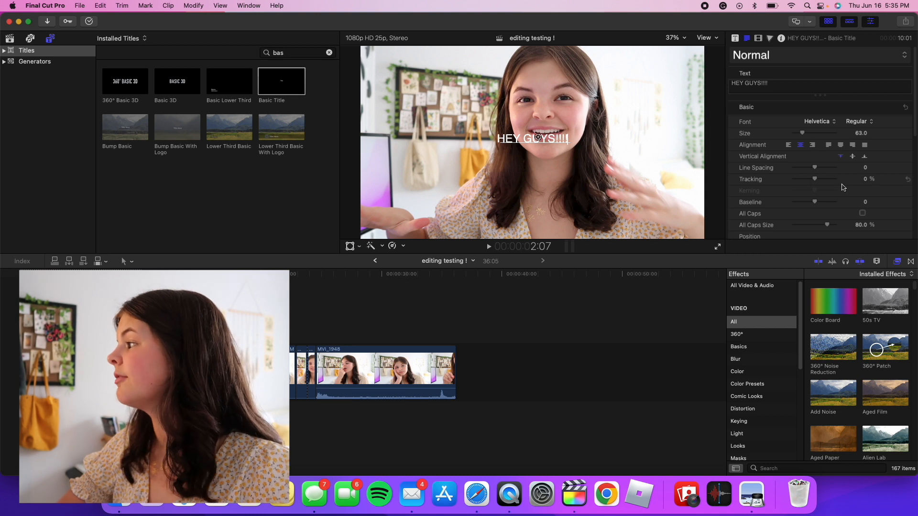
Apply the Bold Oblique style to the title and change its font to Coolvetica
left_click(857, 121)
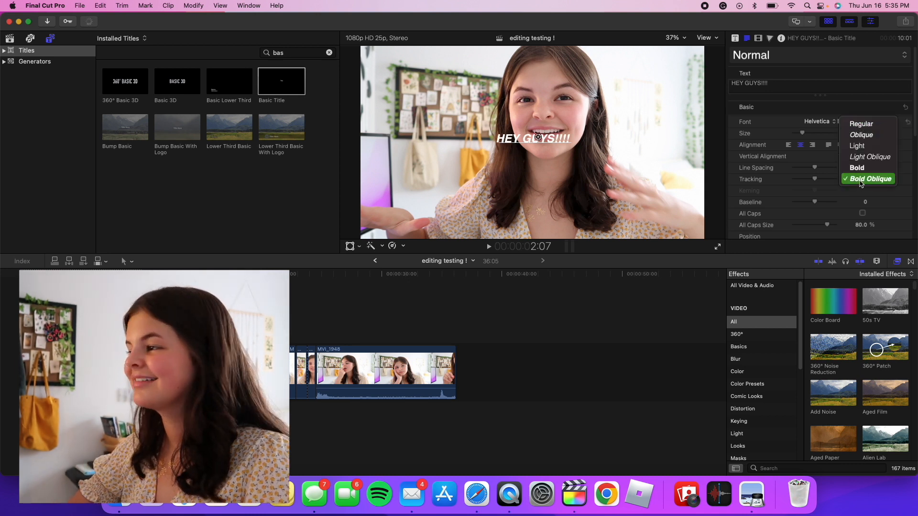
left_click(860, 180)
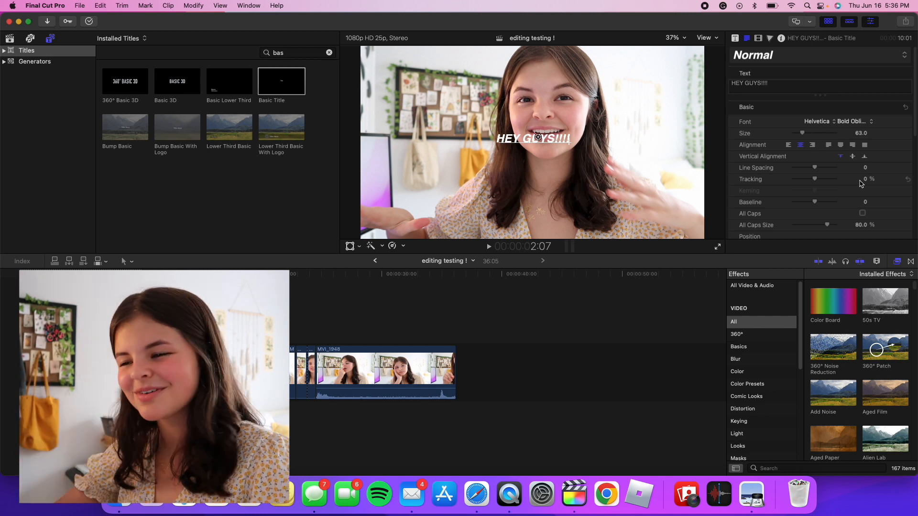
left_click(816, 122)
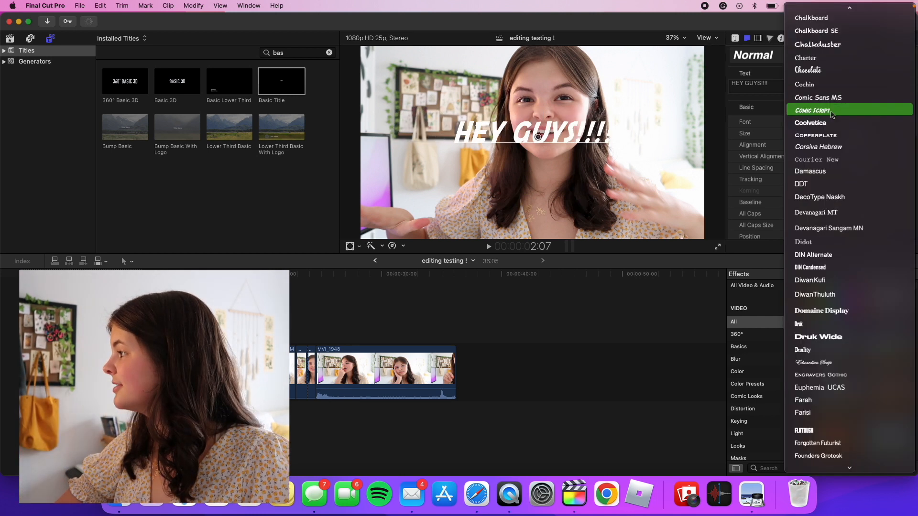
left_click(829, 123)
Preview other fonts from the font list on the "HEY GUYS!!!!" title, keeping Coolvetica
left_click(829, 123)
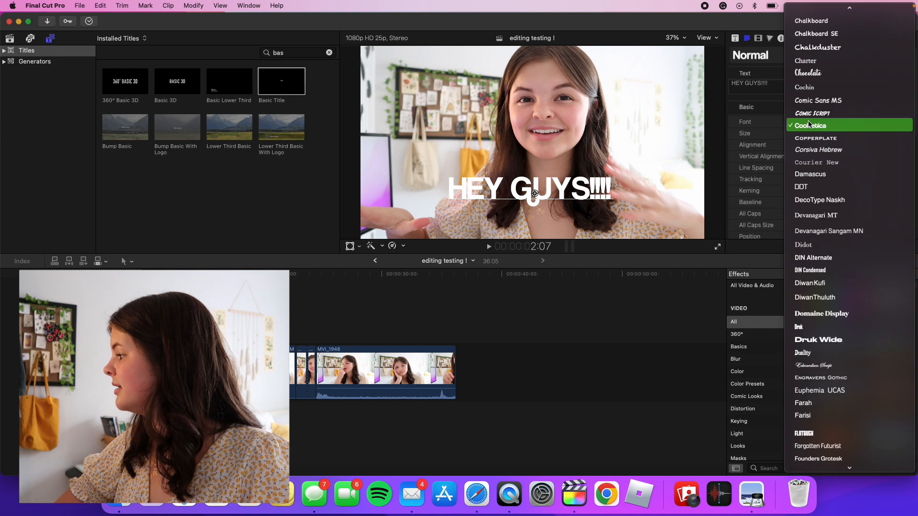
scroll(855, 268, "down", 15)
scroll(856, 267, "up", 10)
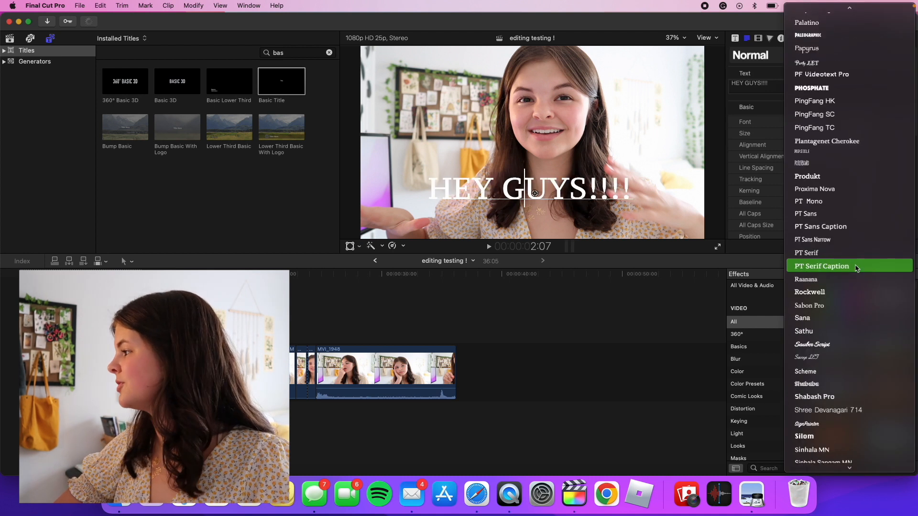
scroll(855, 268, "up", 5)
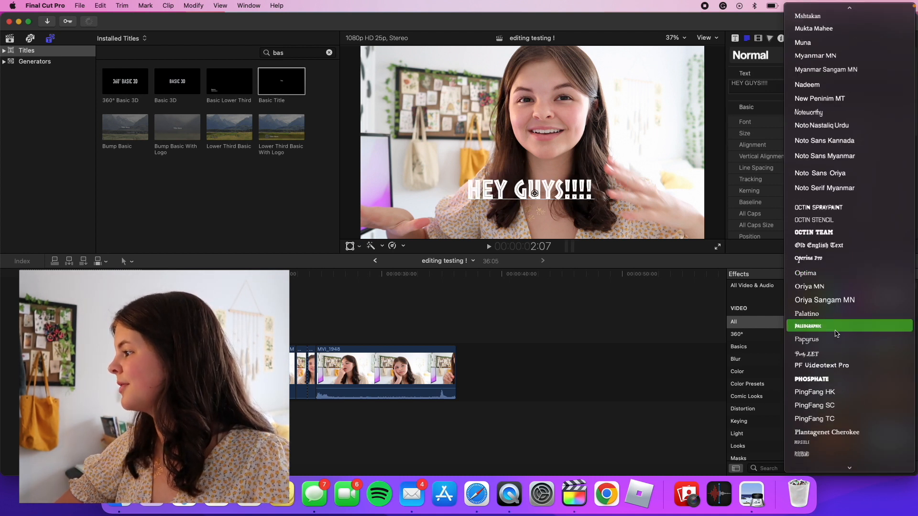
scroll(836, 274, "up", 10)
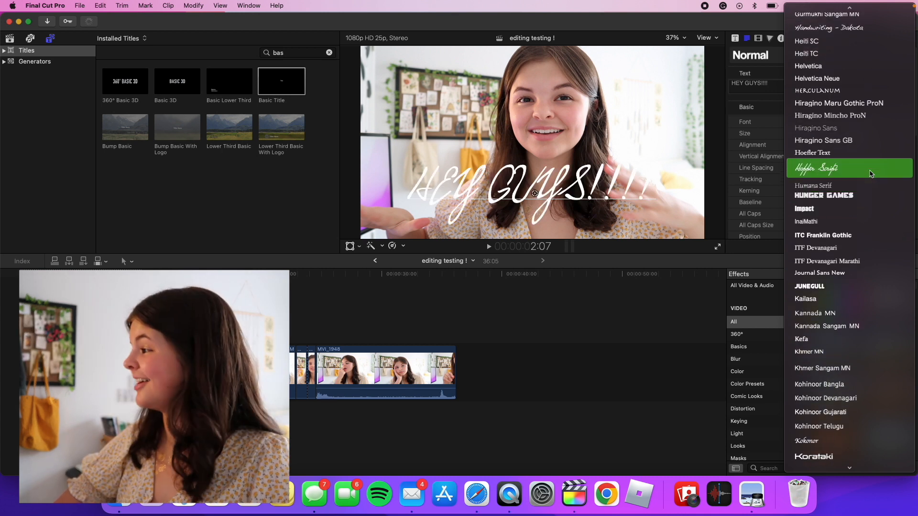
scroll(871, 174, "up", 5)
scroll(850, 177, "down", 10)
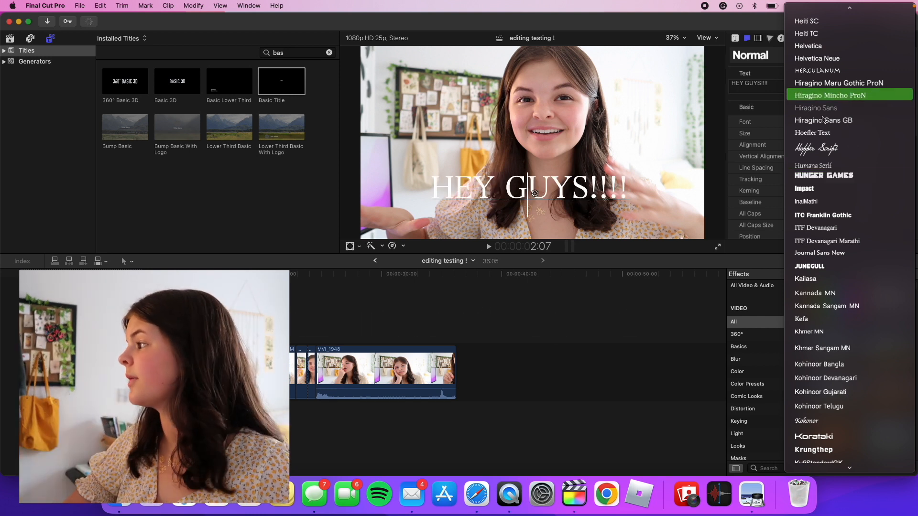
scroll(854, 193, "down", 8)
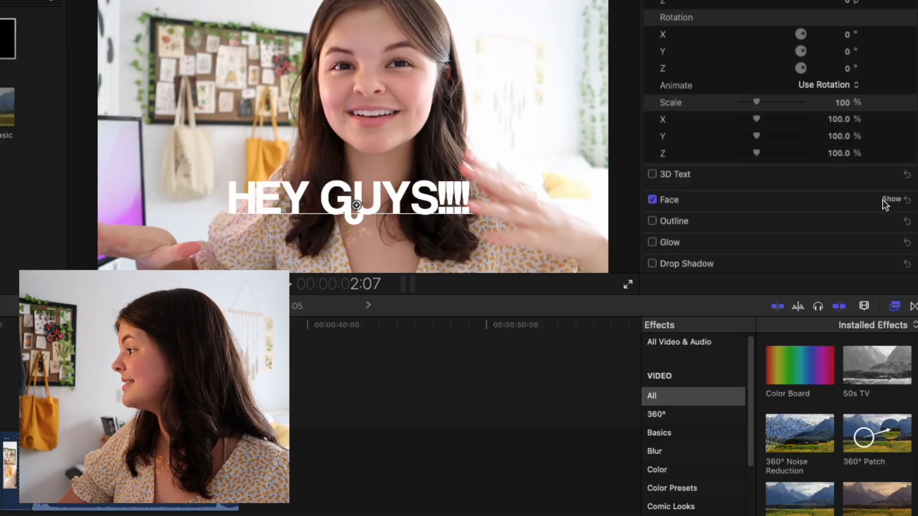
Set the "HEY GUYS!!!!" title's face color to mint green
left_click(894, 190)
left_click(856, 168)
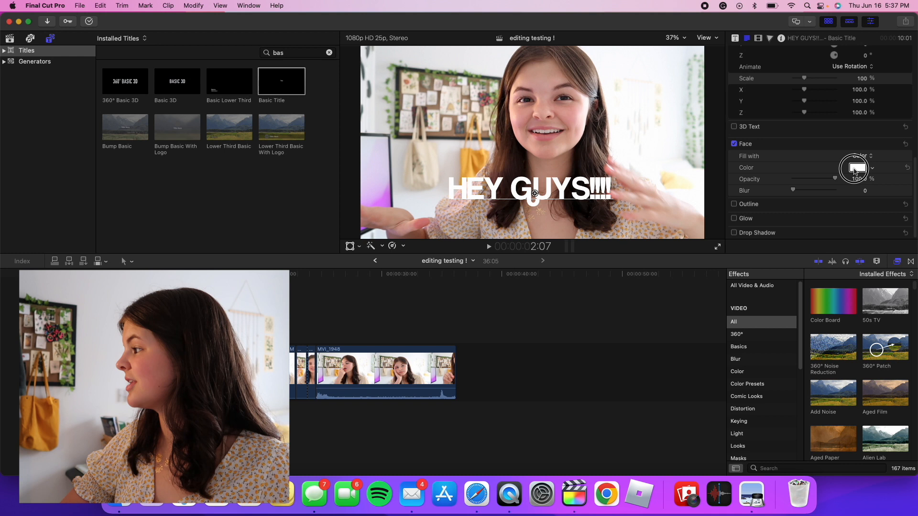
left_click_drag(191, 176, 172, 189)
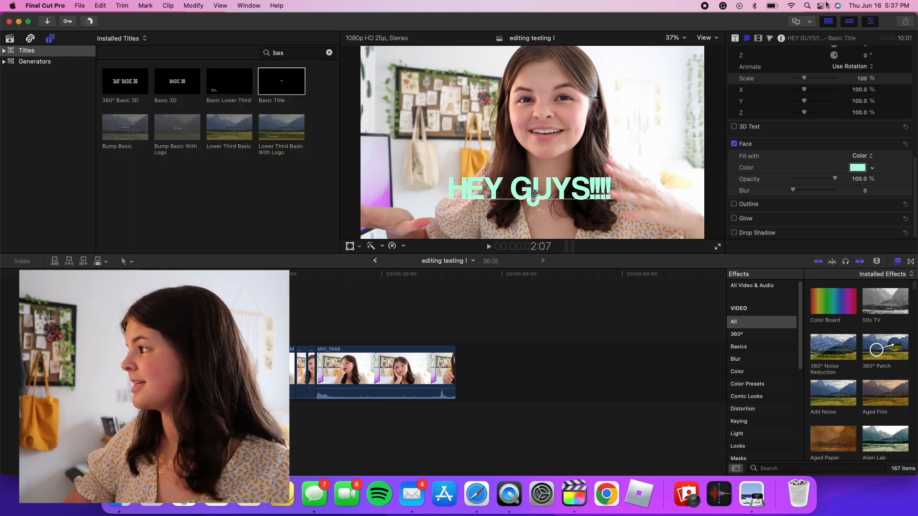
Look through the title's color correction and published parameters, and return to its text settings
left_click(770, 39)
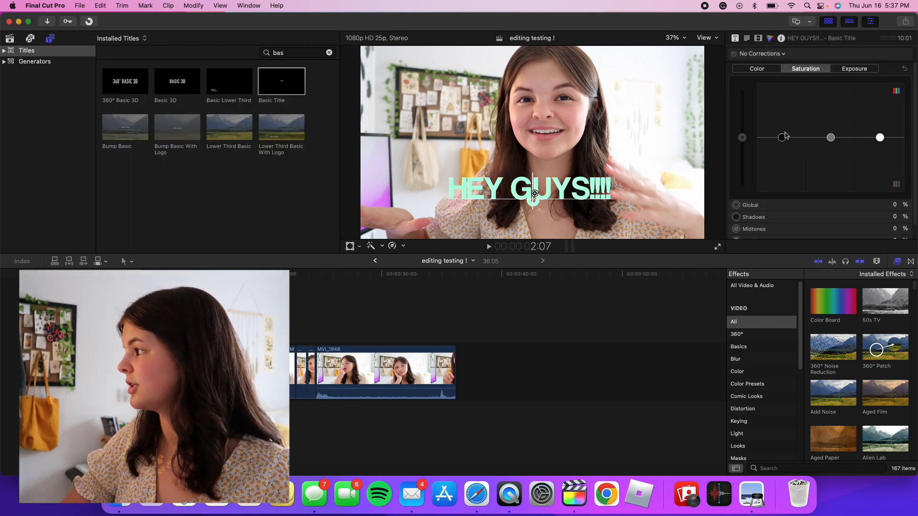
left_click(765, 67)
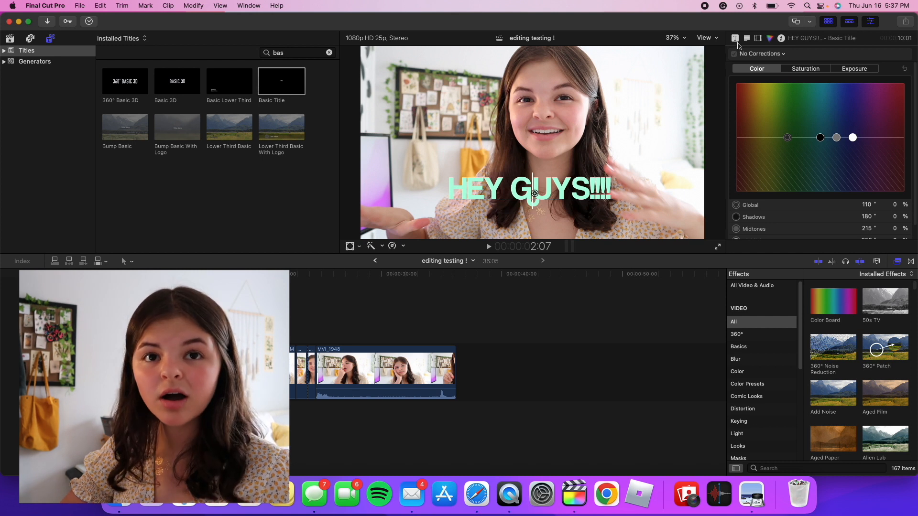
left_click(735, 39)
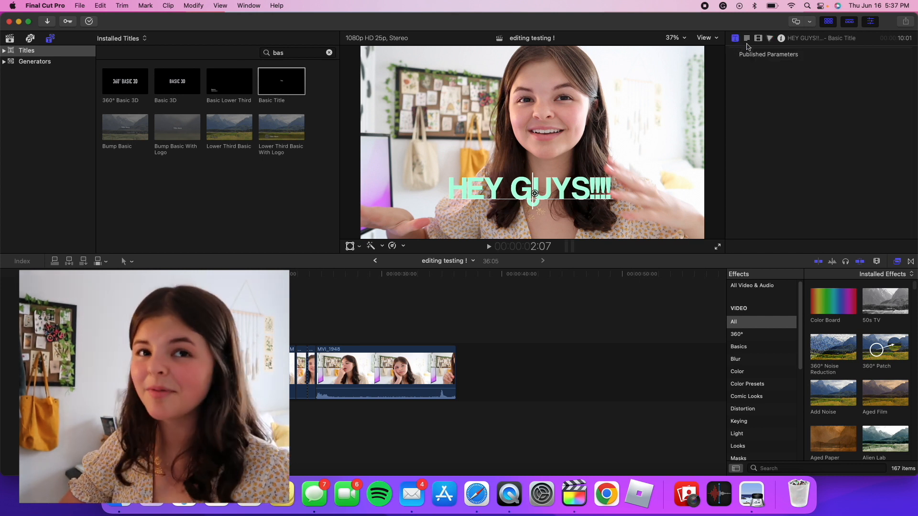
left_click(747, 39)
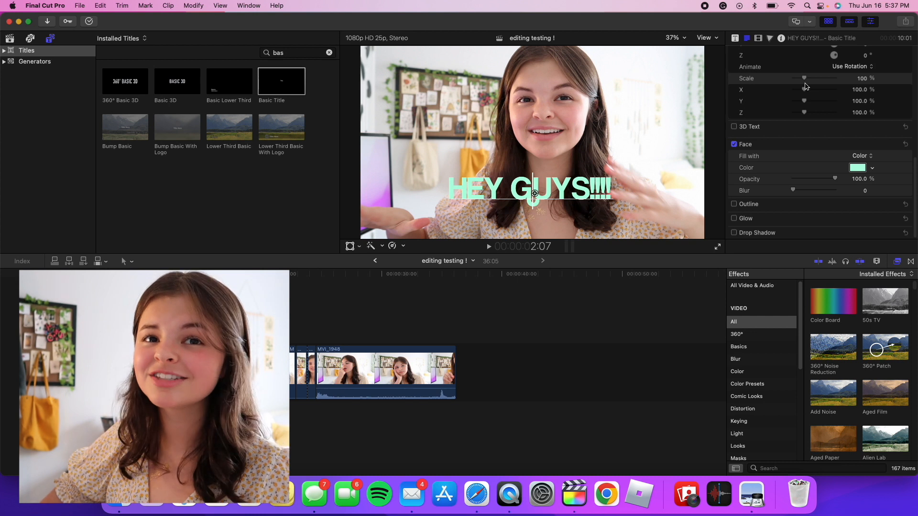
Set the "HEY GUYS!!!!" title's face color to yellow and turn on its drop shadow
left_click(857, 168)
left_click_drag(147, 196, 190, 149)
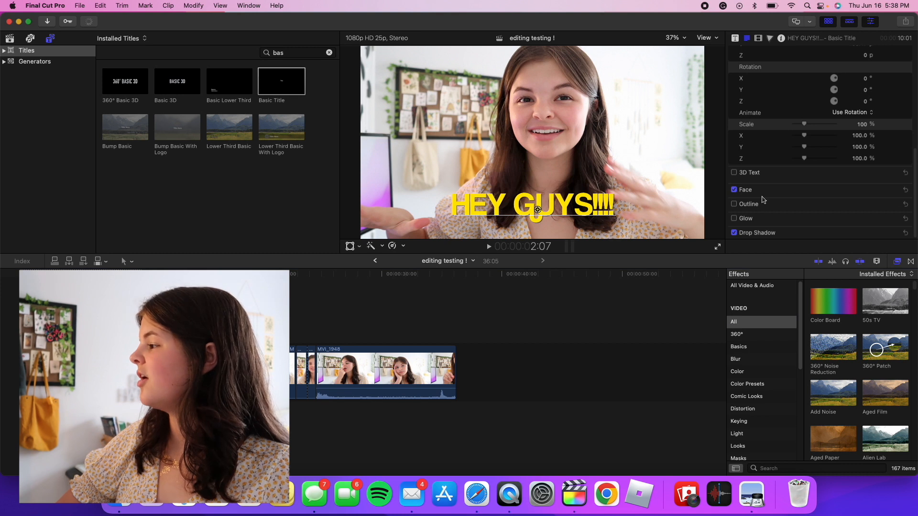
scroll(763, 201, "up", 10)
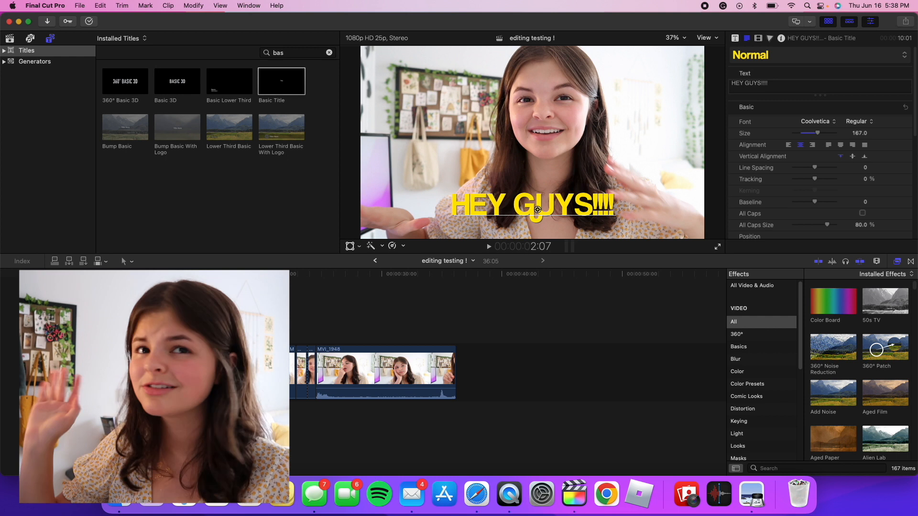
Find the Earthquake effect by searching the effects for "earthqu", apply it to the "HEY GUYS!!!!" title and play it back
left_click(797, 468)
type("earthqu")
left_click_drag(830, 307, 82, 340)
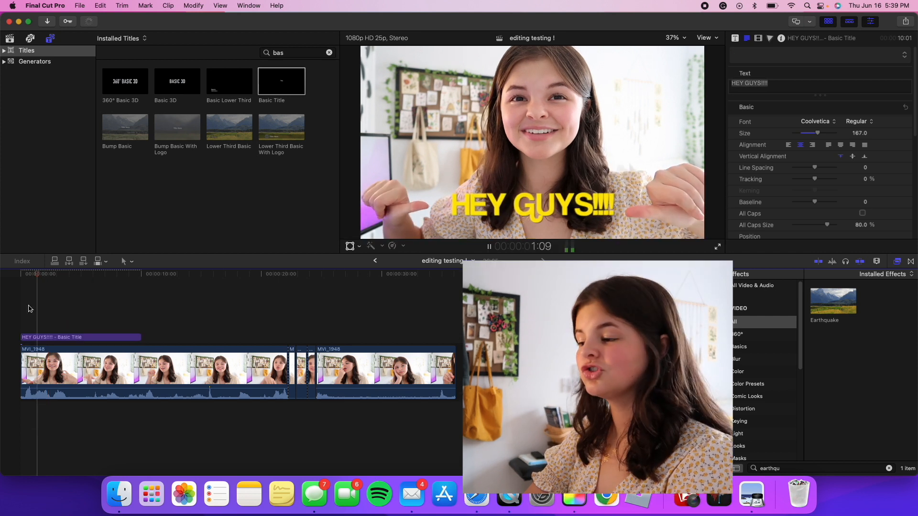
key("space")
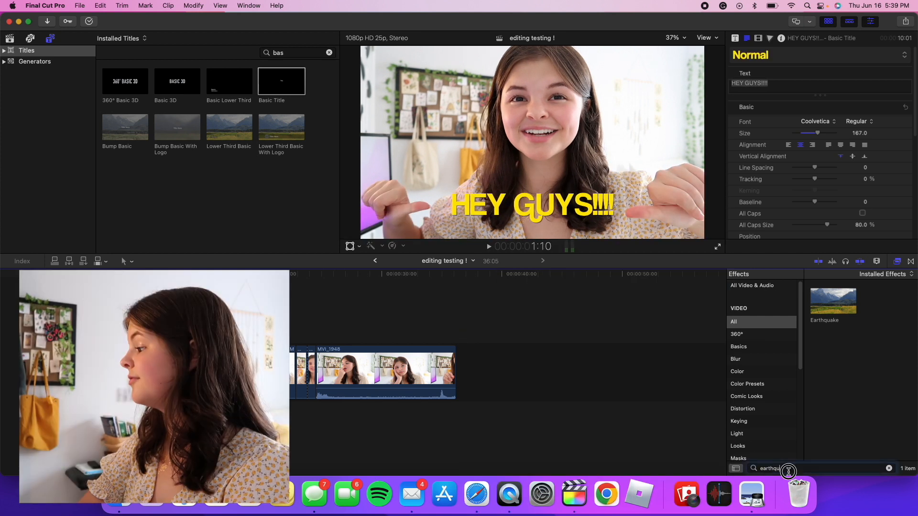
Find the Bad TV effect with the search "bad tv", apply it to the "HEY GUYS!!!!" title and shorten the title to about 3:14
left_click_drag(789, 469, 744, 459)
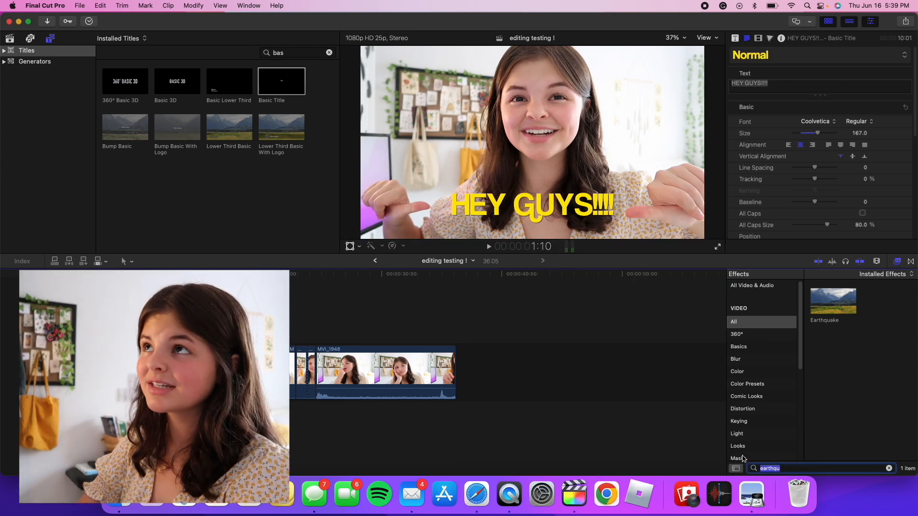
type("bad tv")
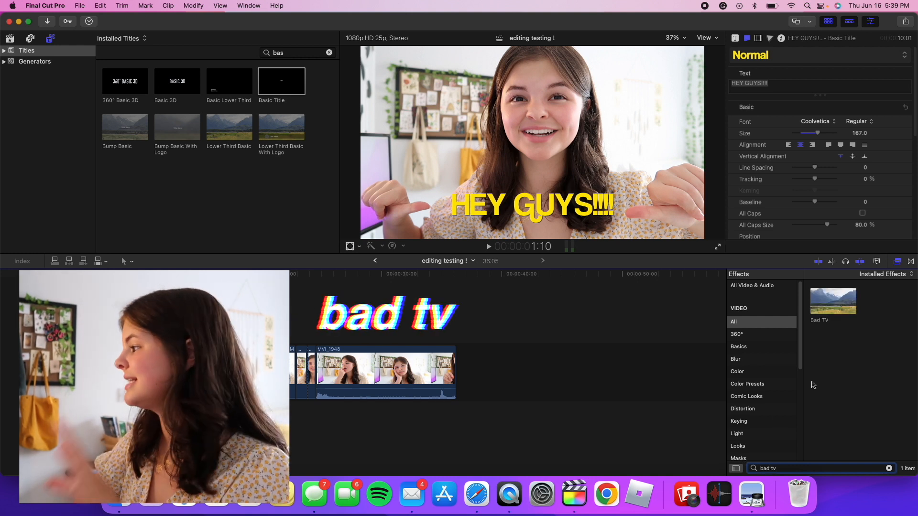
left_click_drag(833, 301, 81, 337)
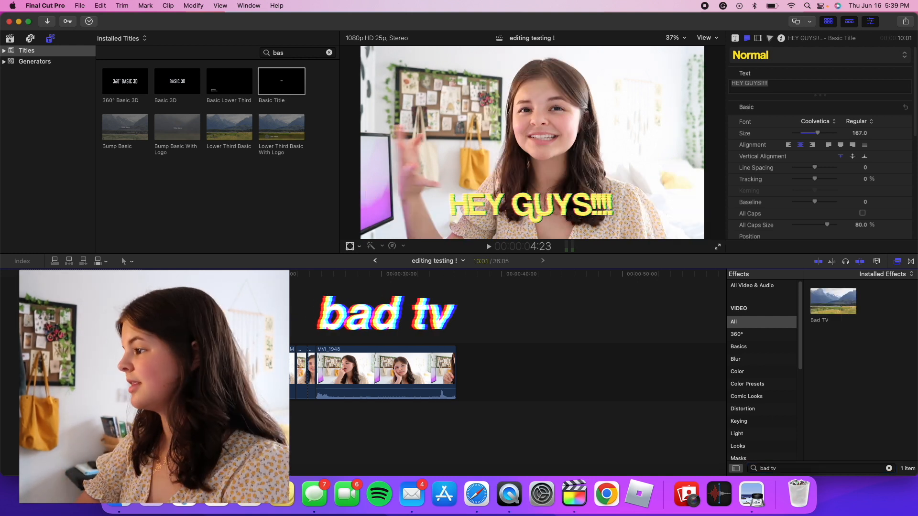
left_click(53, 311)
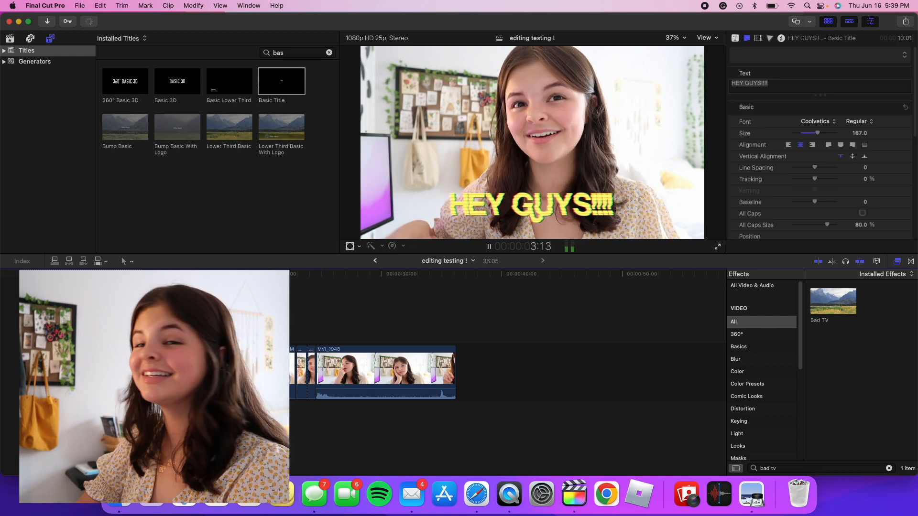
left_click_drag(142, 337, 63, 337)
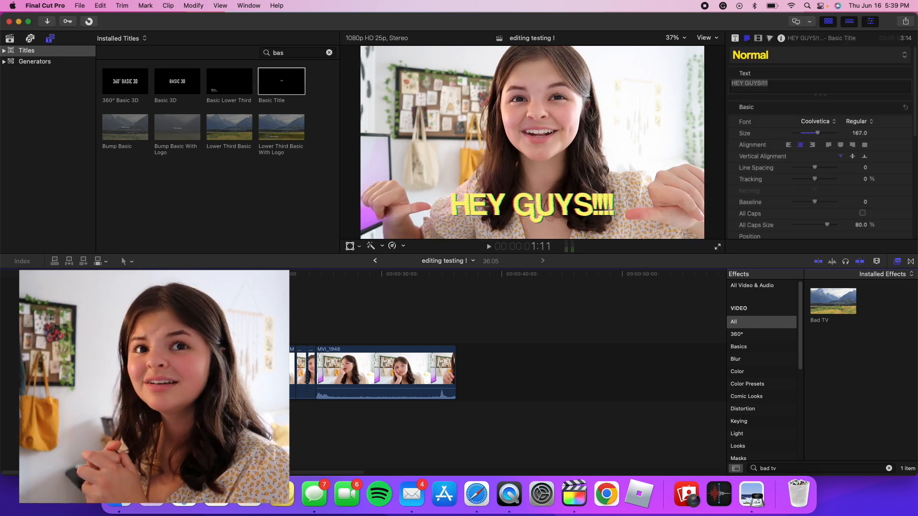
Browse the full title library, try the Boogie Lights title in the project and undo the addition
left_click(329, 53)
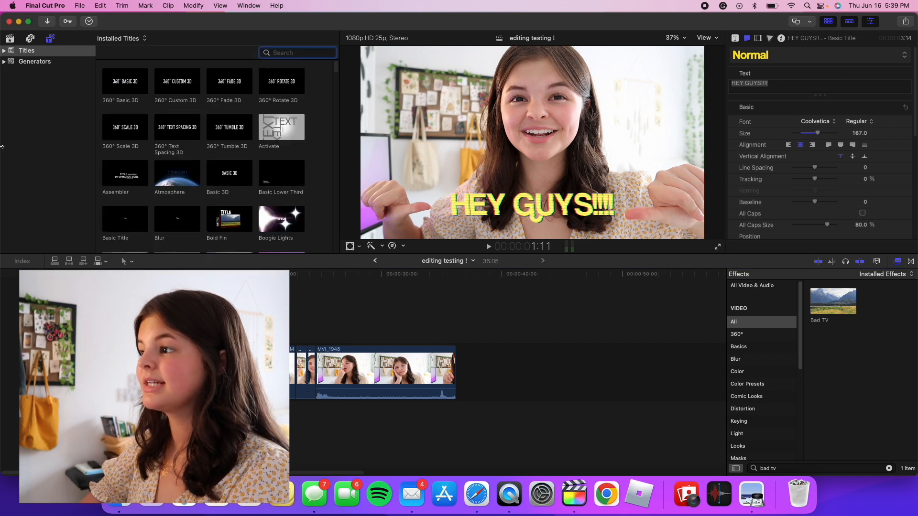
left_click(56, 53)
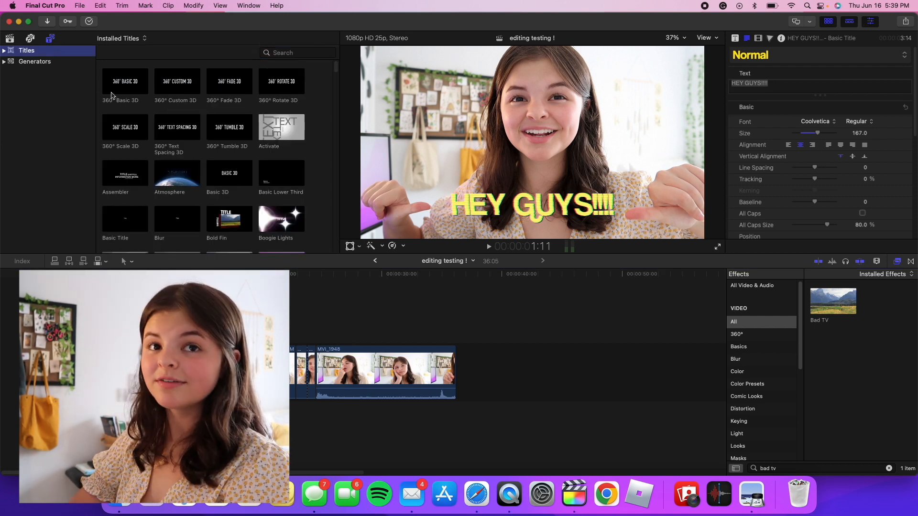
scroll(188, 176, "down", 3)
scroll(188, 175, "down", 1)
double_click(293, 138)
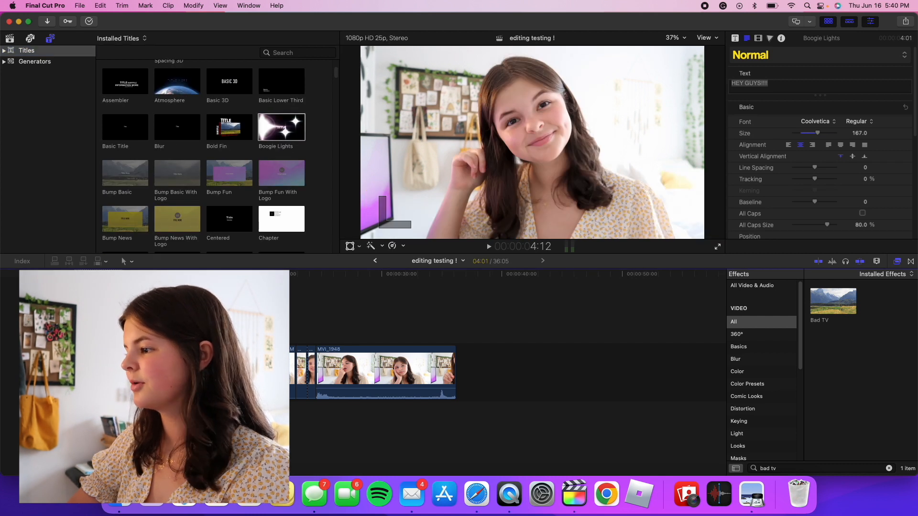
key("super+z")
Find the Typewriter title by searching for "type" and place it after the first title with the text "fancy typing effect"
scroll(257, 157, "up", 4)
left_click(287, 52)
type("type")
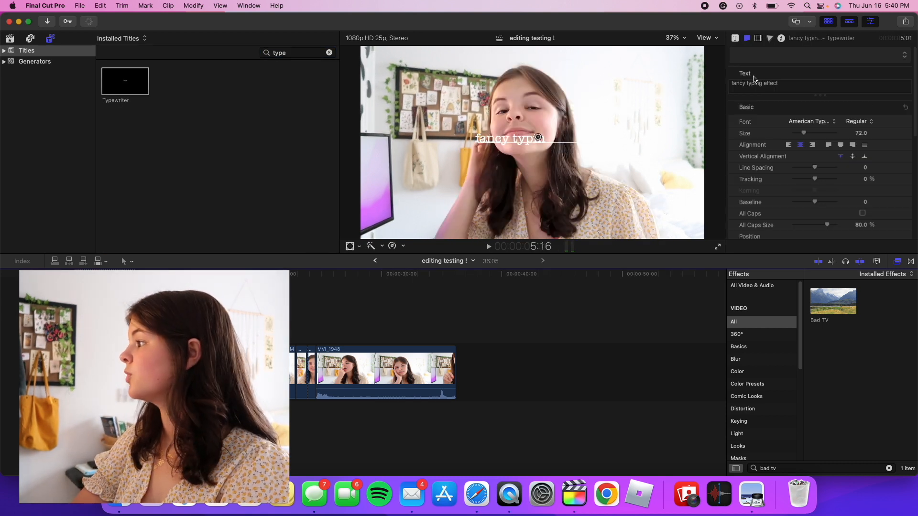
Set the Typewriter title's Duration parameter to 25.91, play it back and shorten the title clip to about 24 frames
left_click(734, 38)
left_click_drag(769, 133, 758, 136)
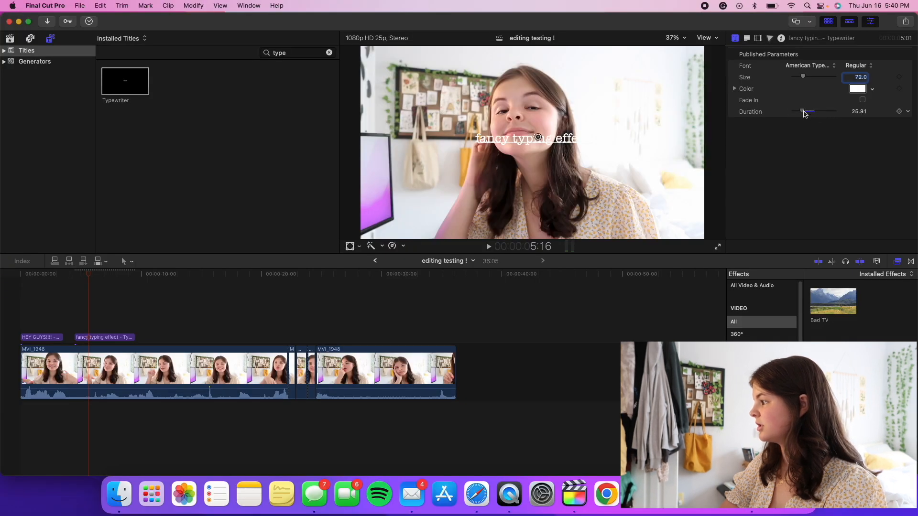
left_click(77, 314)
key("space")
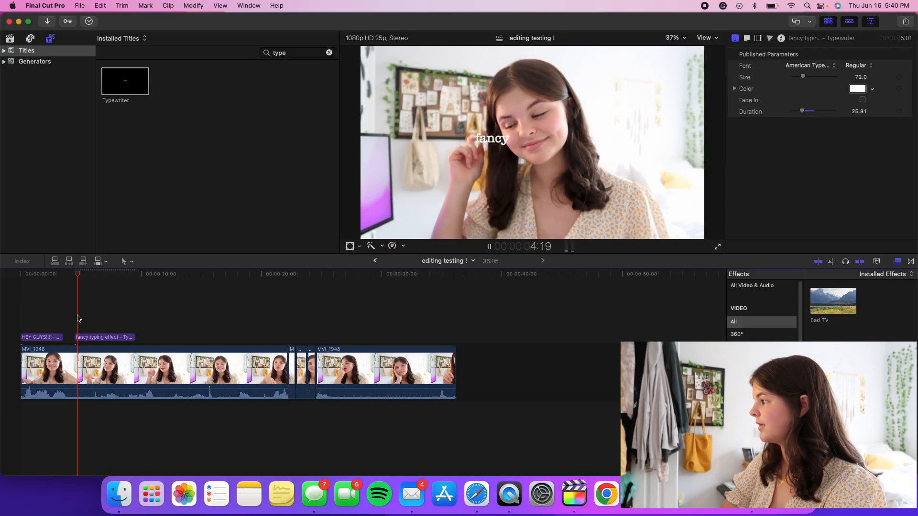
key("space")
left_click_drag(132, 338, 84, 341)
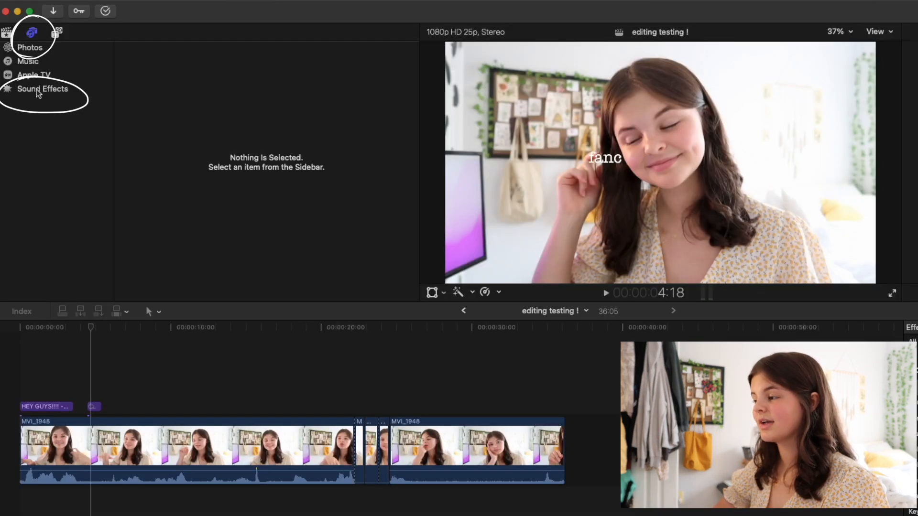
Search the sound effects for "type" and preview the 0:29 Typewriter Electric sound
left_click(38, 93)
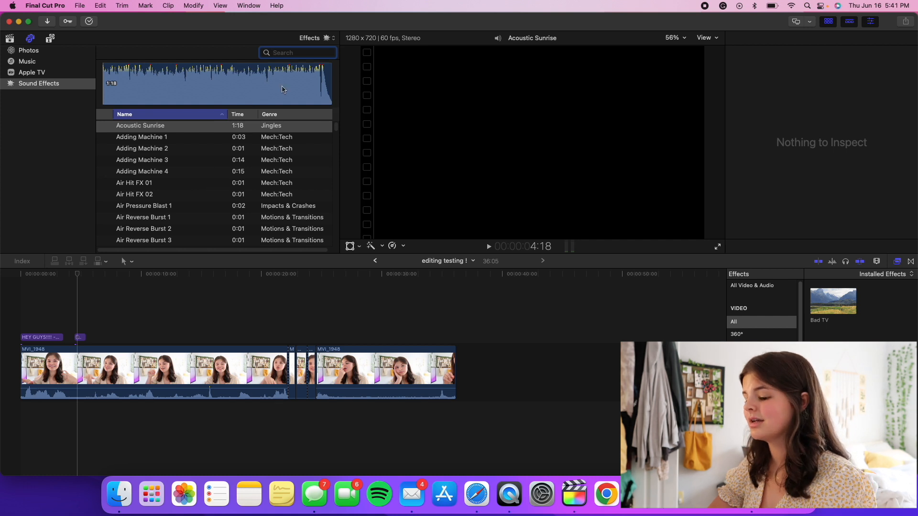
left_click(288, 52)
type("type")
left_click(108, 127)
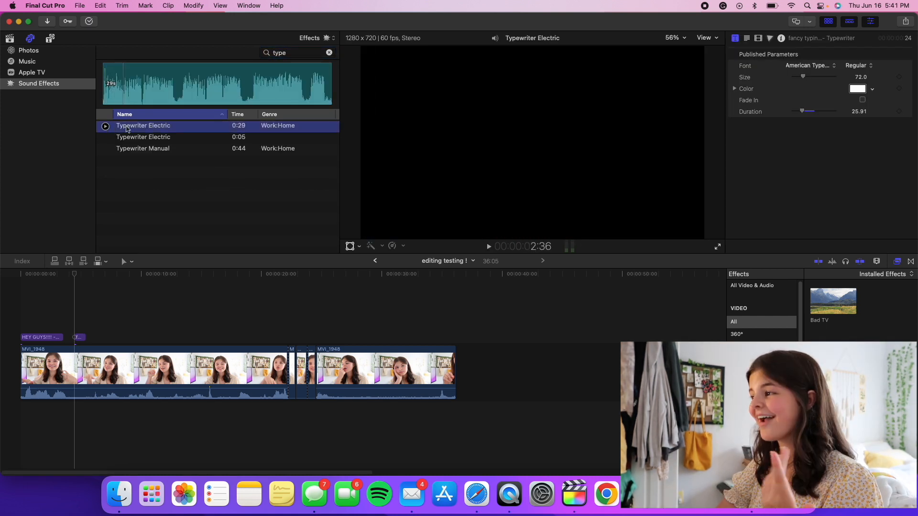
mouse_move(143, 128)
left_mouse_down()
mouse_move(129, 159)
mouse_move(140, 129)
left_mouse_up()
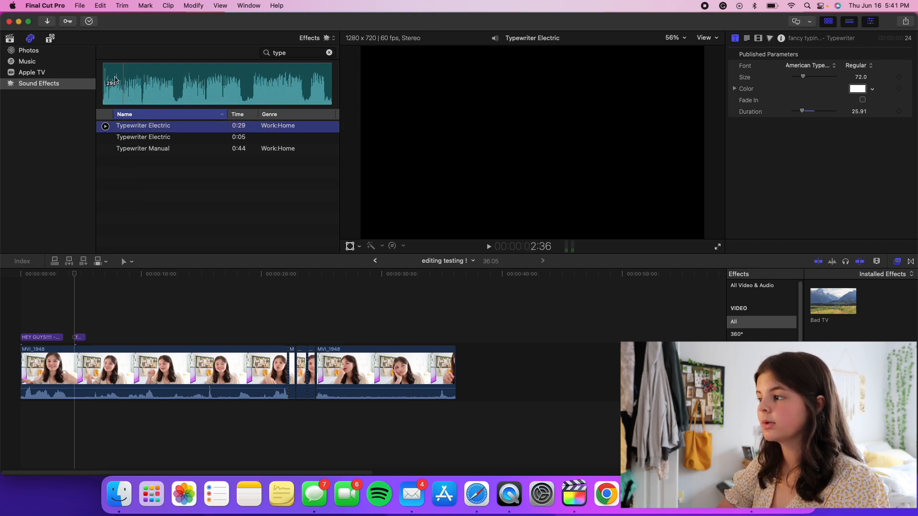
Place a short opening section of Typewriter Electric beneath the typewriter title and trim it to end with the title
left_click_drag(106, 71, 126, 77)
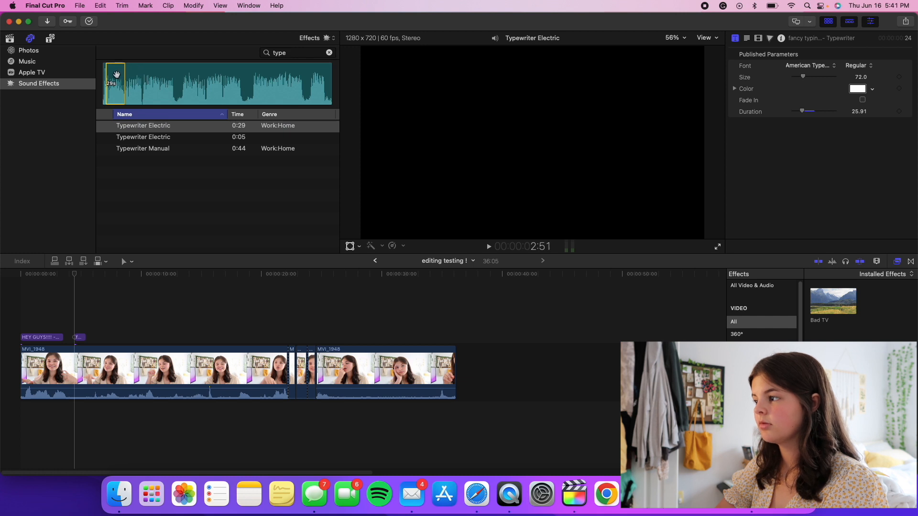
left_click_drag(117, 77, 76, 310)
key("space")
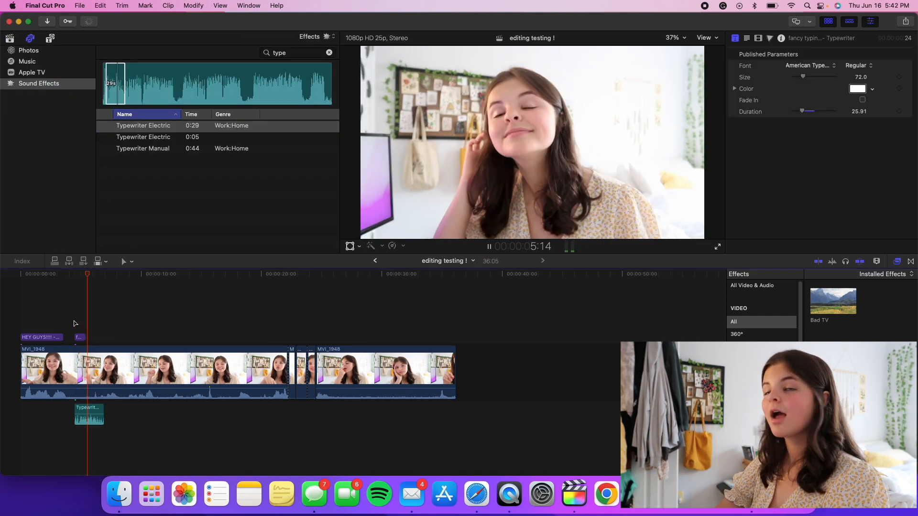
key("space")
left_click_drag(103, 410, 90, 434)
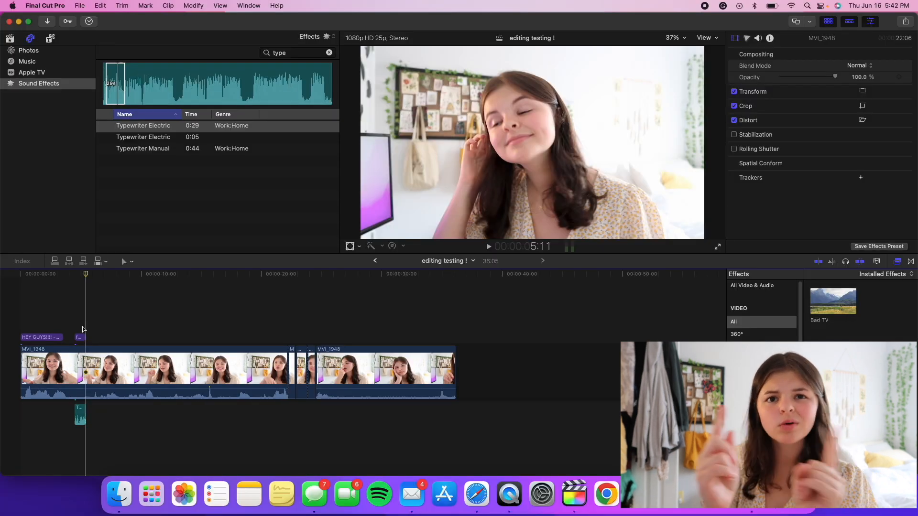
Search the sound effects for "jingl" and preview the Park Bench and Campfire jingles
left_click(329, 52)
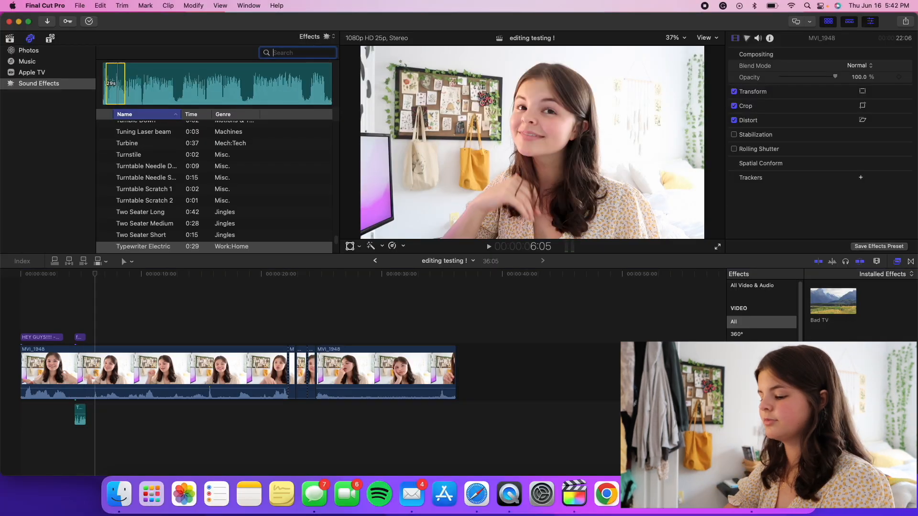
scroll(233, 199, "down", 5)
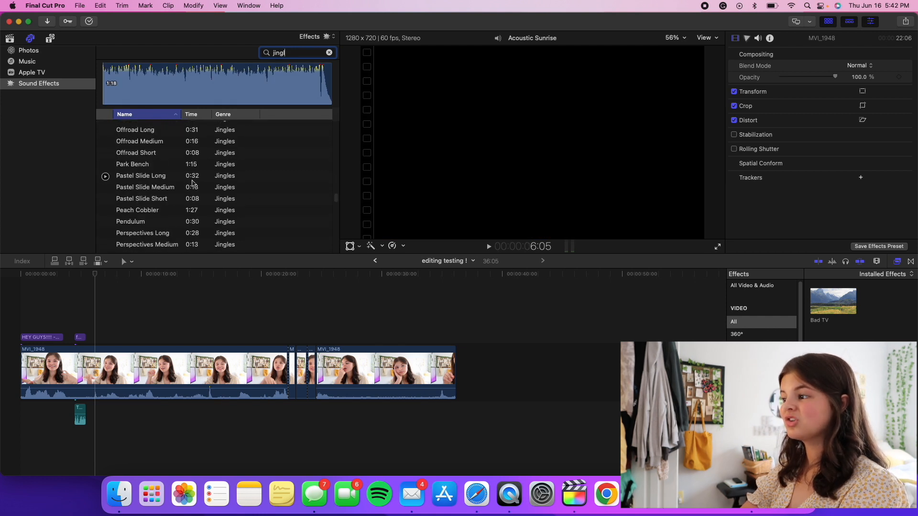
left_click(106, 165)
scroll(107, 191, "up", 5)
left_click(106, 218)
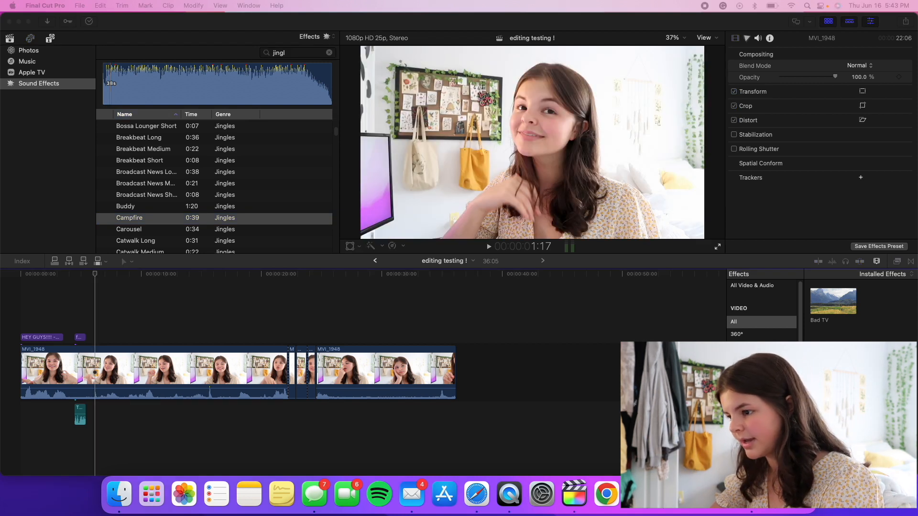
Switch to Safari to browse Thematic's weekly song matches and open Licenses & Downloads, and return to the Final Cut Pro project
left_click_drag(385, 515, 320, 228)
scroll(453, 248, "down", 4)
scroll(453, 248, "down", 4)
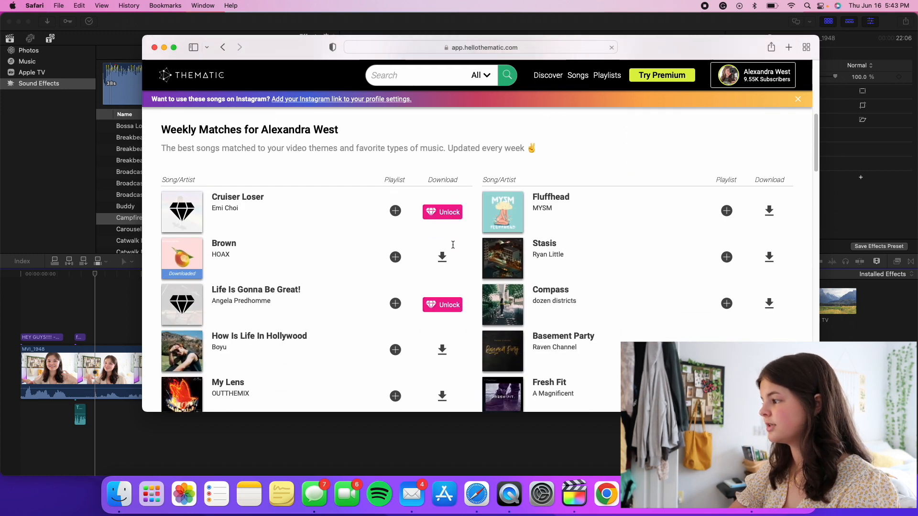
left_click(753, 75)
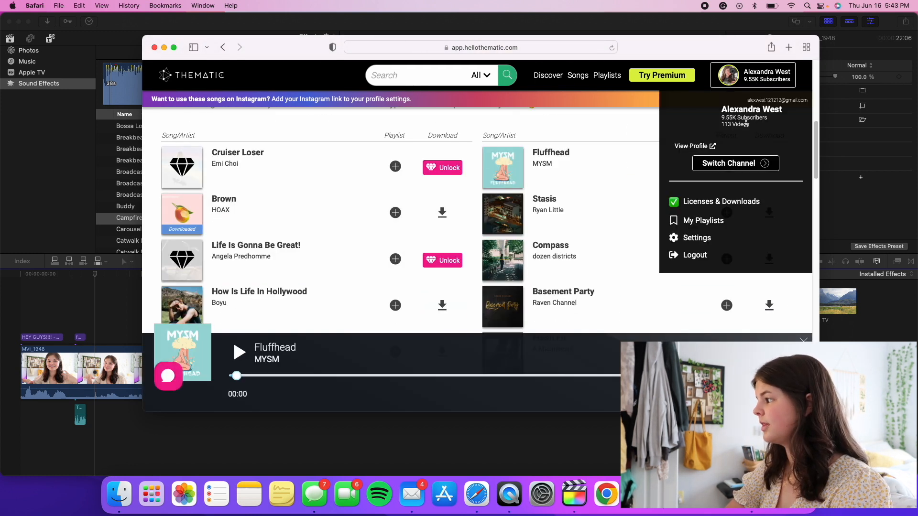
left_click(703, 205)
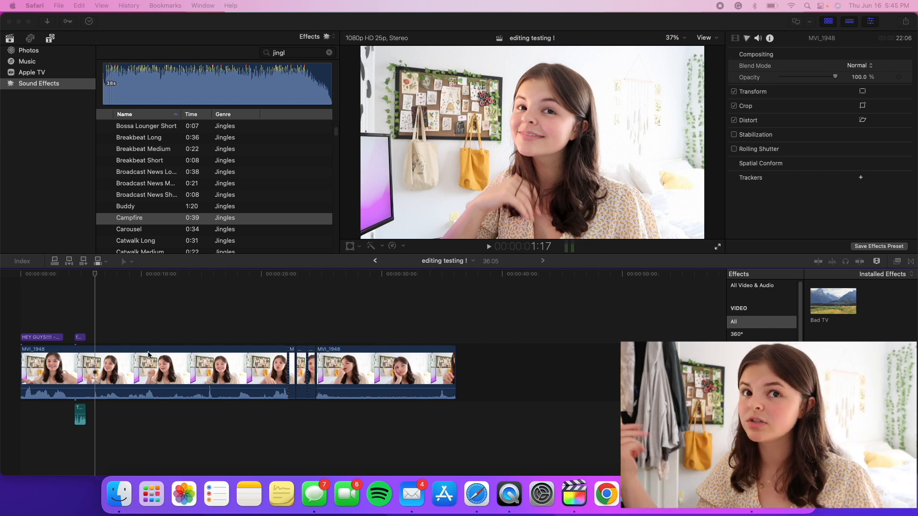
left_click(87, 330)
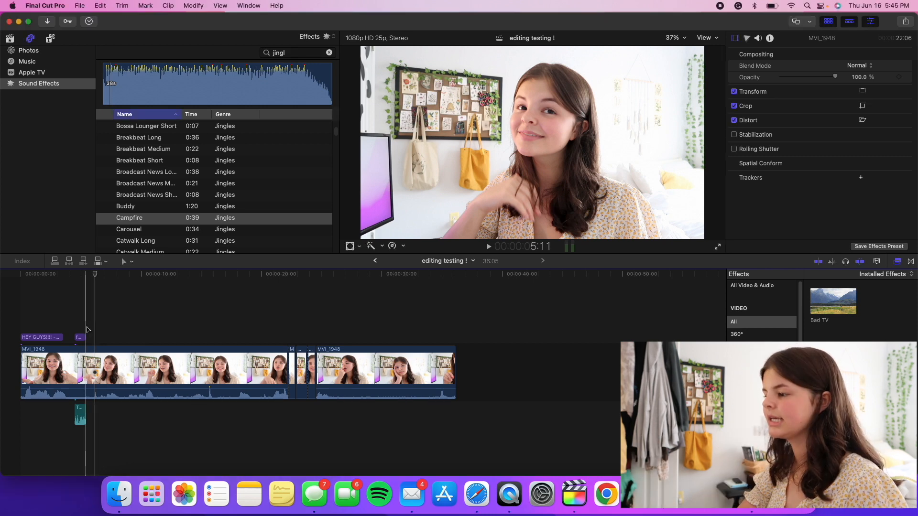
Append a 360° Color Solid generator after the last clip on the timeline and color it dark green
left_click(376, 314)
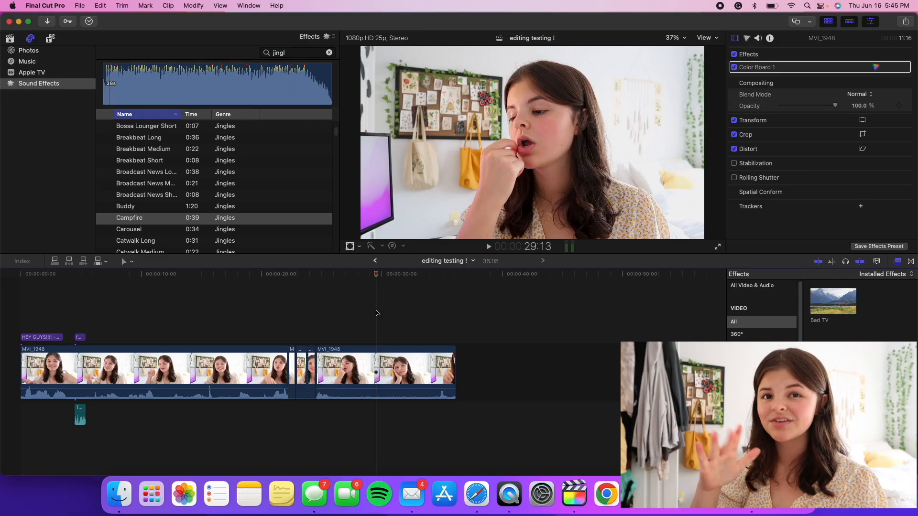
left_click(50, 38)
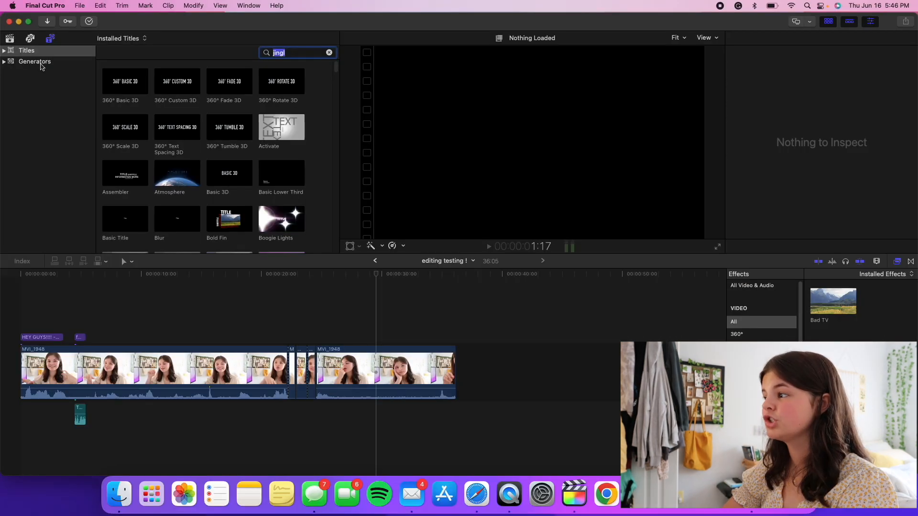
left_click(52, 60)
left_click(329, 53)
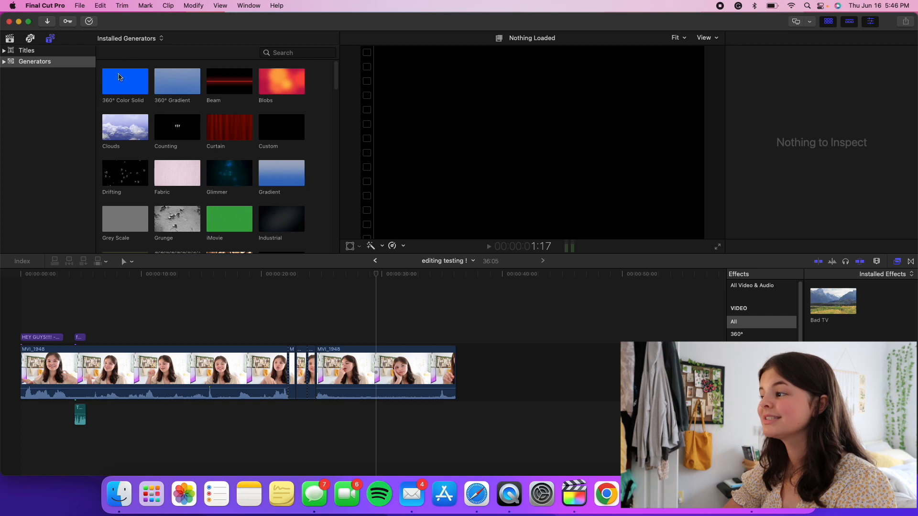
scroll(250, 144, "up", 5)
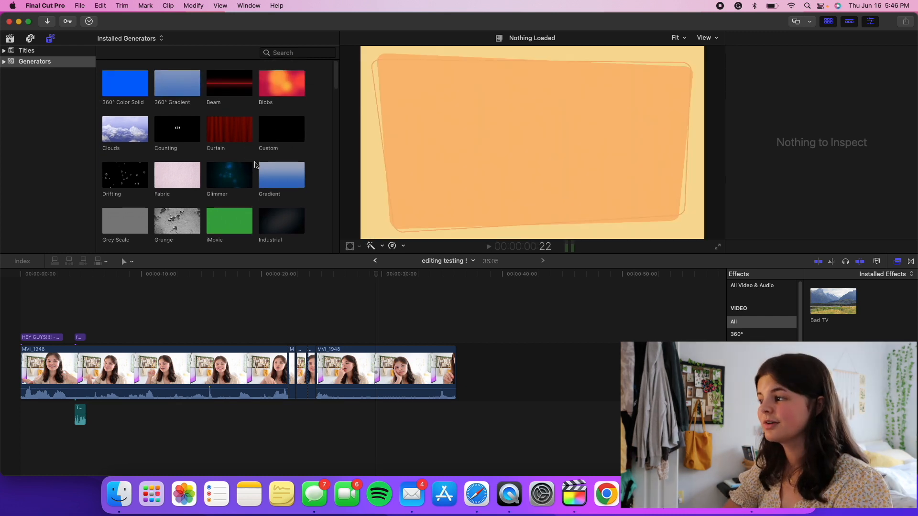
left_click_drag(127, 74, 459, 334)
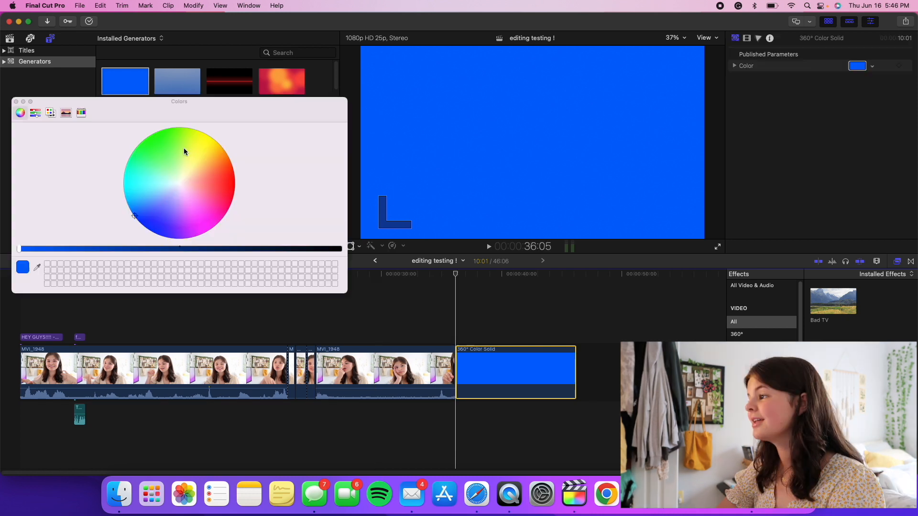
left_click_drag(179, 179, 203, 213)
left_click_drag(213, 250, 241, 252)
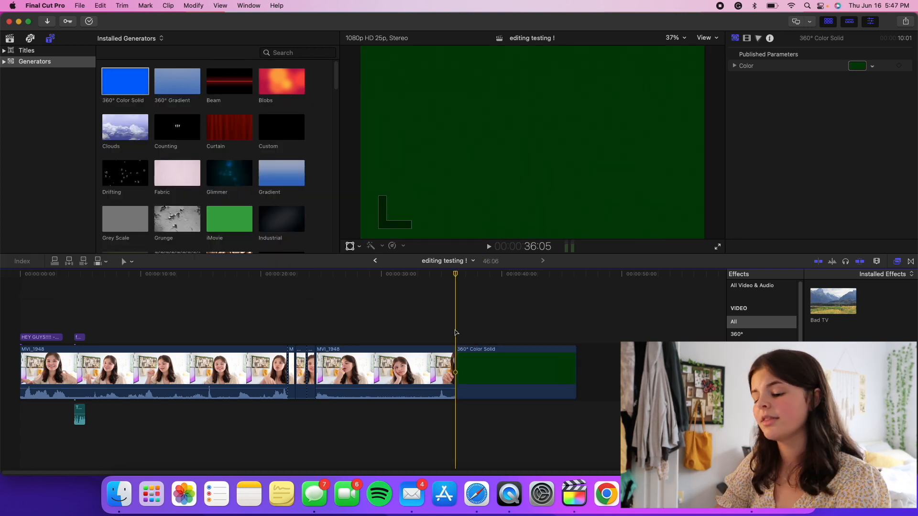
Add a basic title over the green solid and make it read "thanks for watching!"
key("ctrl+t")
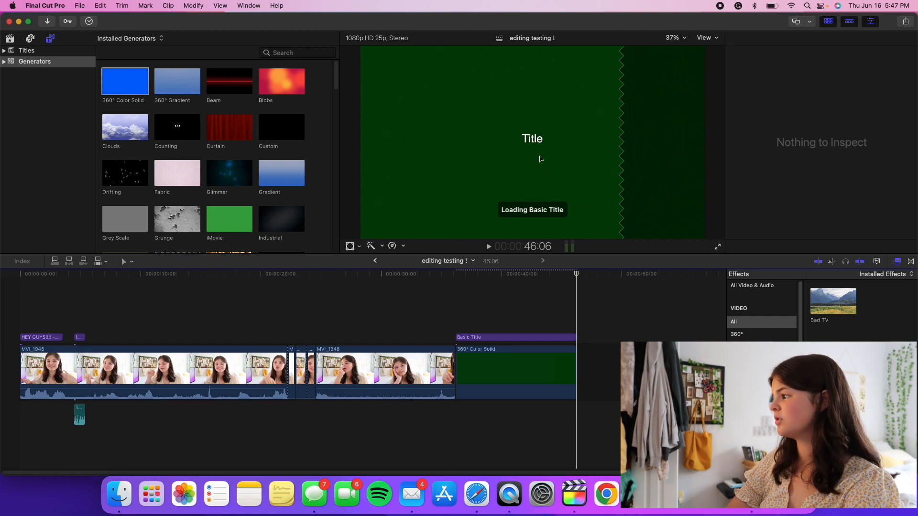
double_click(534, 139)
type("thanks for watching!")
Set the "thanks for watching!" title to Coolvetica at size 119 and apply the Bad TV effect to it
left_click(746, 38)
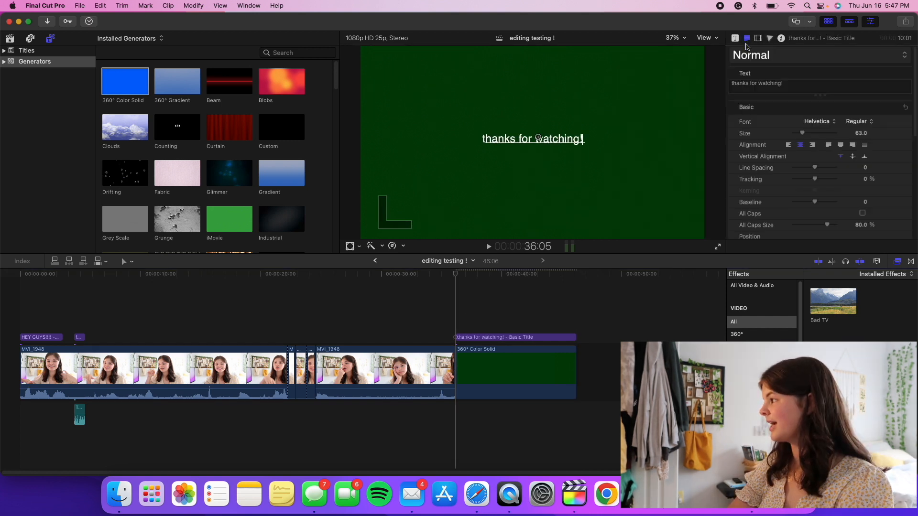
left_click(818, 121)
scroll(832, 120, "up", 5)
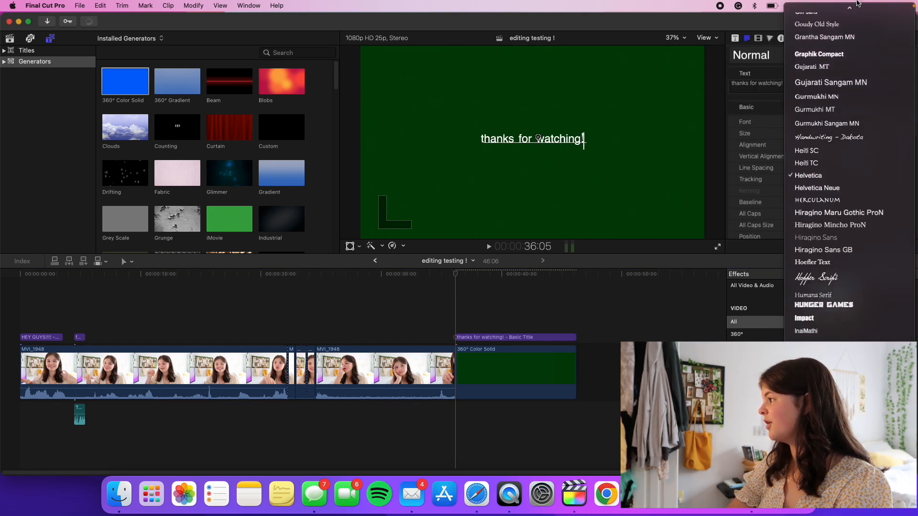
left_click(829, 87)
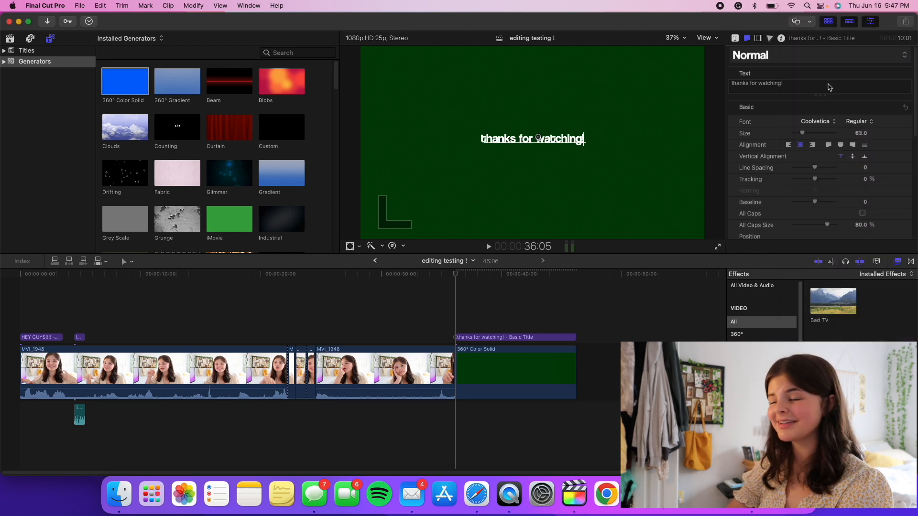
left_click_drag(811, 136, 819, 135)
left_click_drag(832, 301, 564, 334)
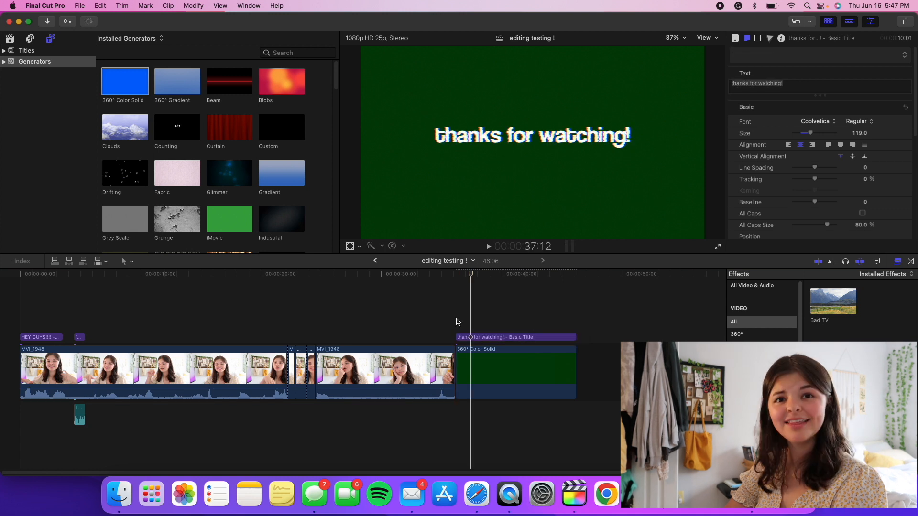
Search the sound effects for "hit", place a Golf Hit sound where the closing title starts, and play it back
left_click(30, 50)
left_click(30, 39)
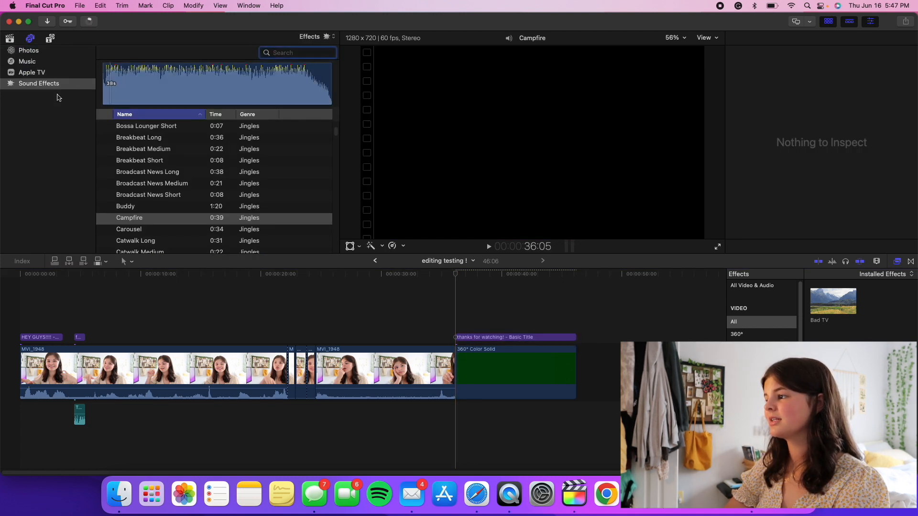
type("hit")
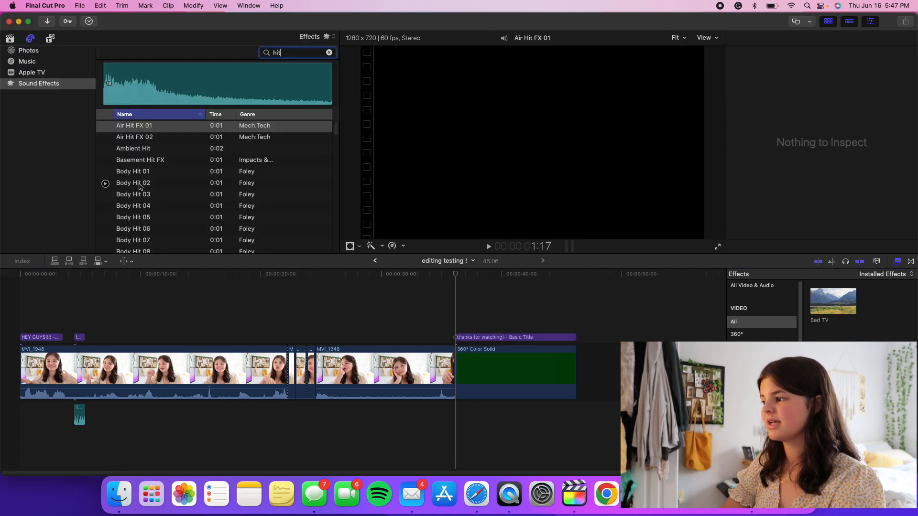
scroll(139, 186, "down", 5)
scroll(139, 186, "down", 15)
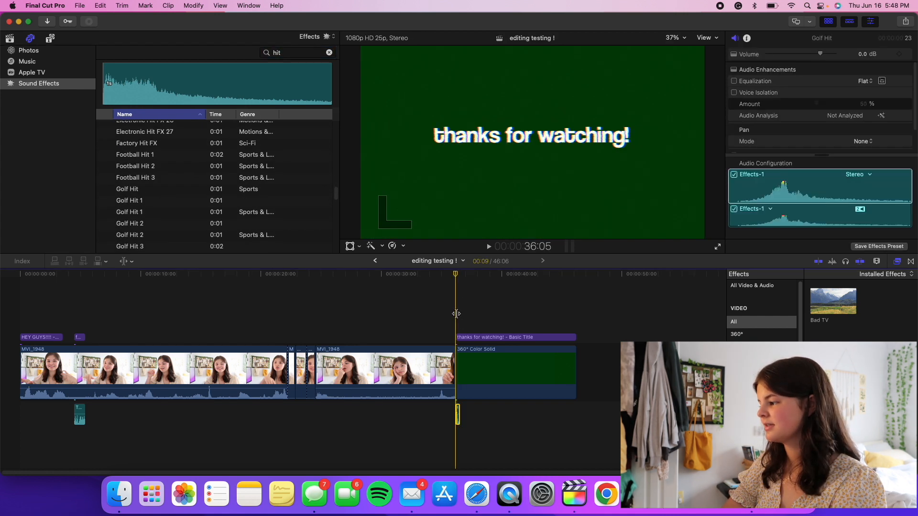
left_click(455, 313)
key("space")
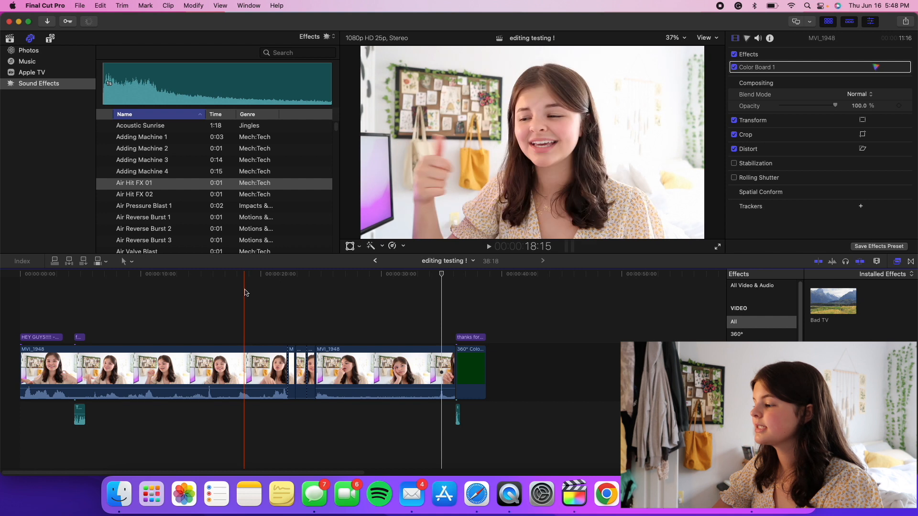
Place a 360° Color Solid generator above the short clip starting at 23:21 and trim it to that clip's length
left_click(299, 293)
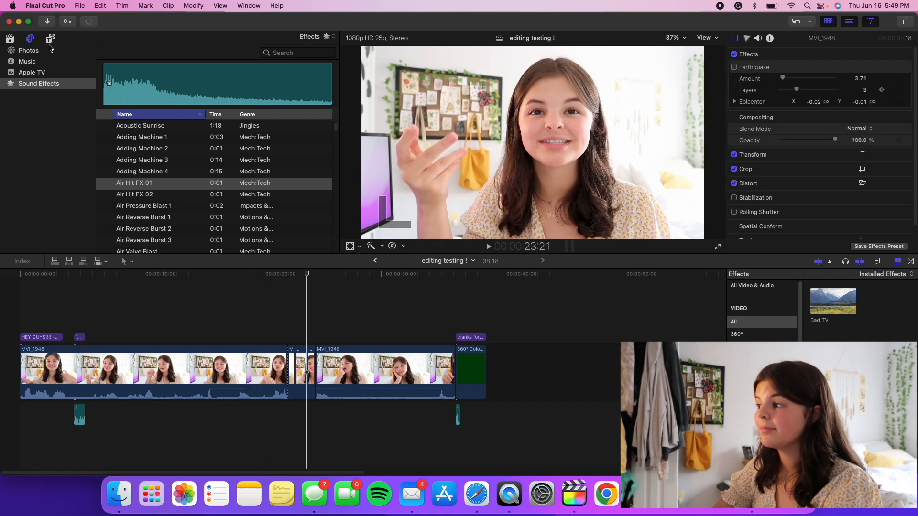
left_click(50, 39)
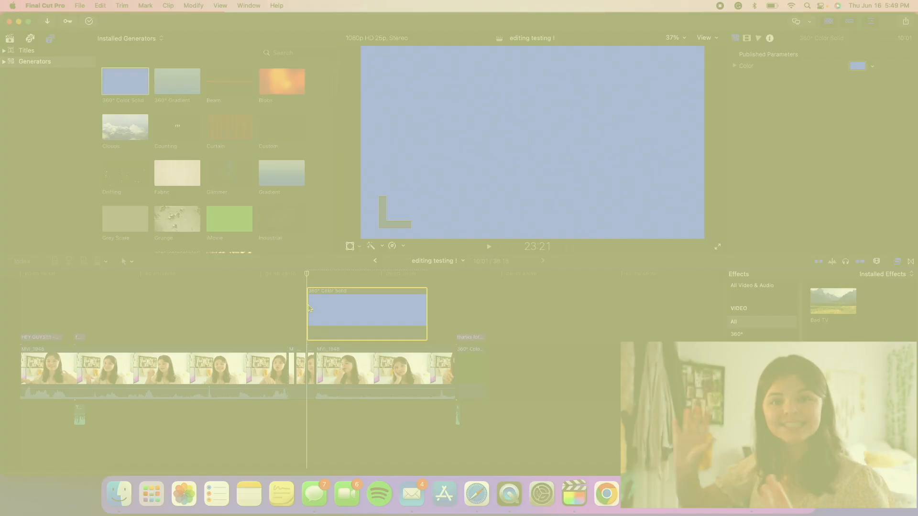
left_click_drag(426, 315, 344, 319)
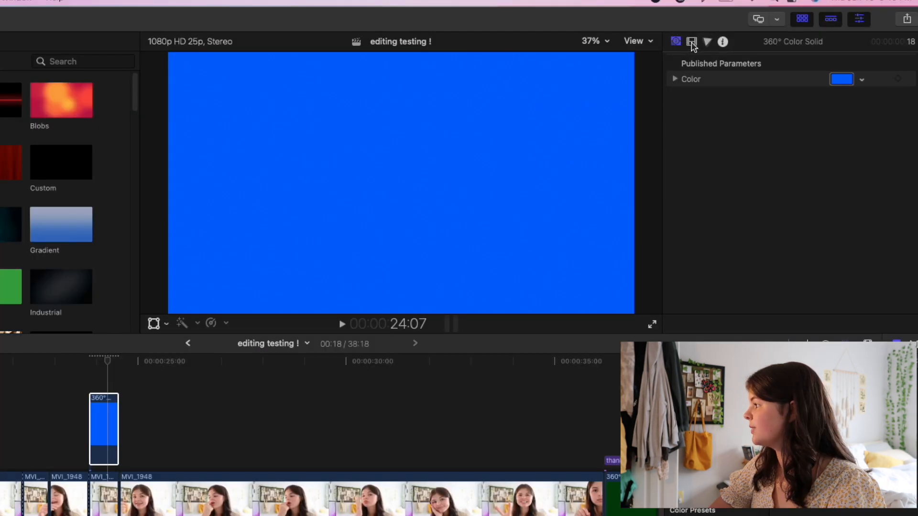
Lower the blue solid's opacity to 75.28% so the clip beneath shows through, and review the overlay
left_click(691, 42)
mouse_move(811, 96)
left_mouse_down()
mouse_move(768, 107)
mouse_move(762, 96)
mouse_move(801, 93)
mouse_move(777, 108)
mouse_move(829, 82)
mouse_move(817, 82)
left_mouse_up()
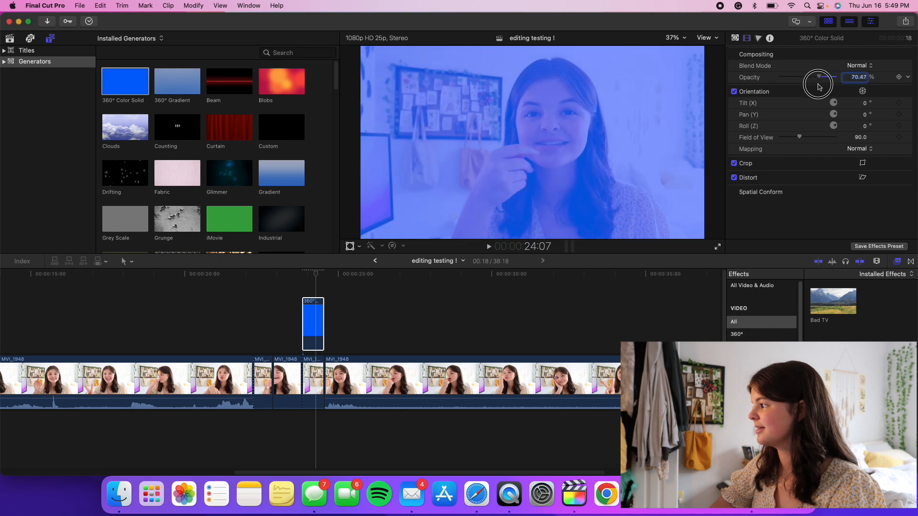
left_click(305, 287)
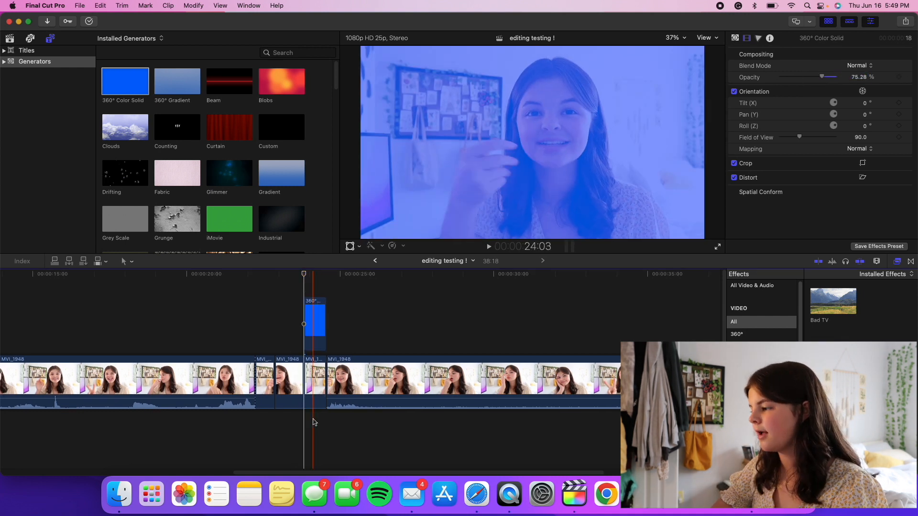
scroll(313, 414, "down", 2)
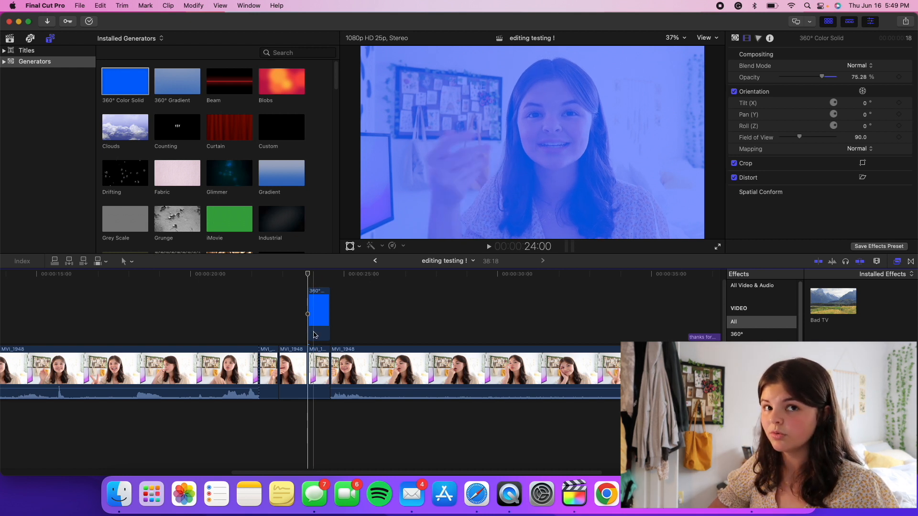
Move the blue solid beneath the short clip and scale the clip down so the solid frames it as a border
left_click_drag(315, 335, 321, 423)
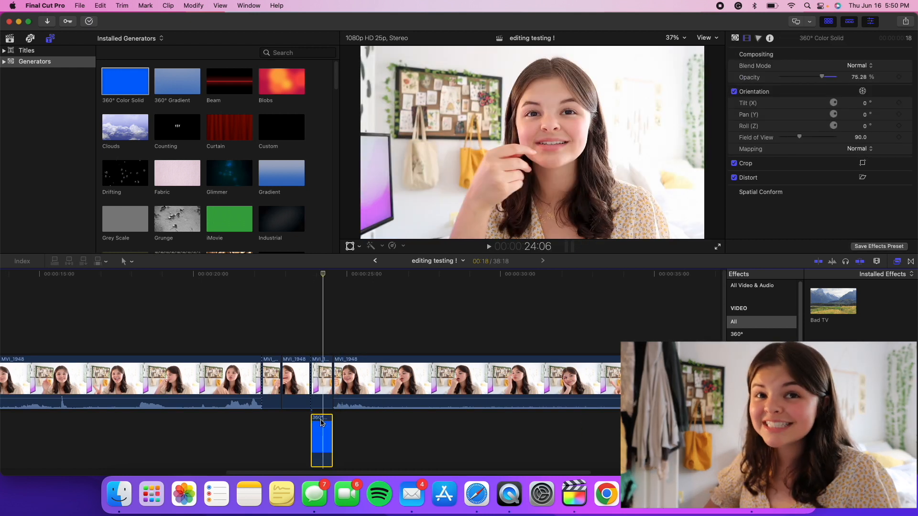
left_click(322, 382)
left_click(352, 246)
left_click_drag(362, 238, 412, 218)
left_click(709, 56)
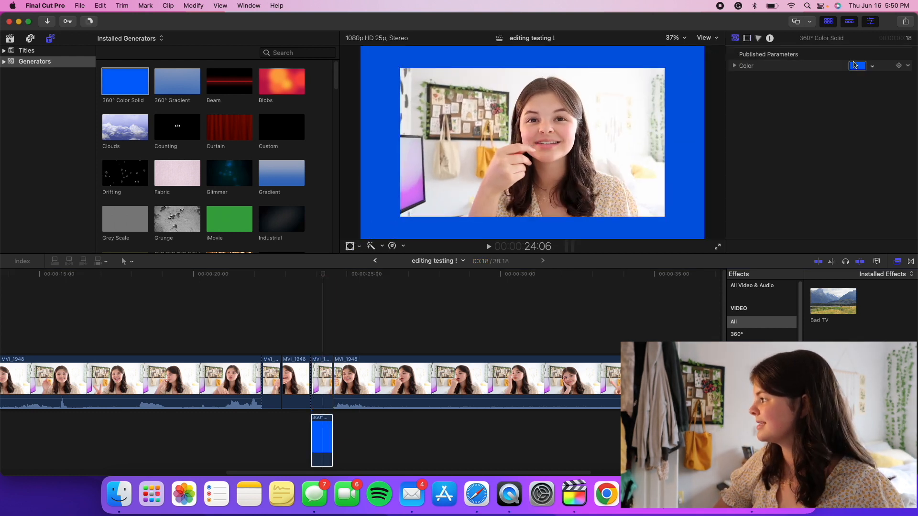
Change the color of the solid beneath the short clip to peach
left_click(854, 65)
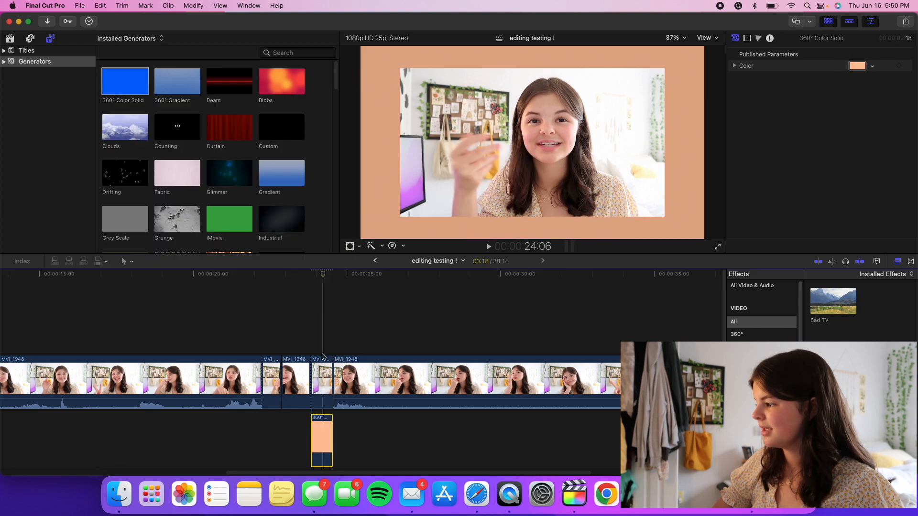
left_click(309, 348)
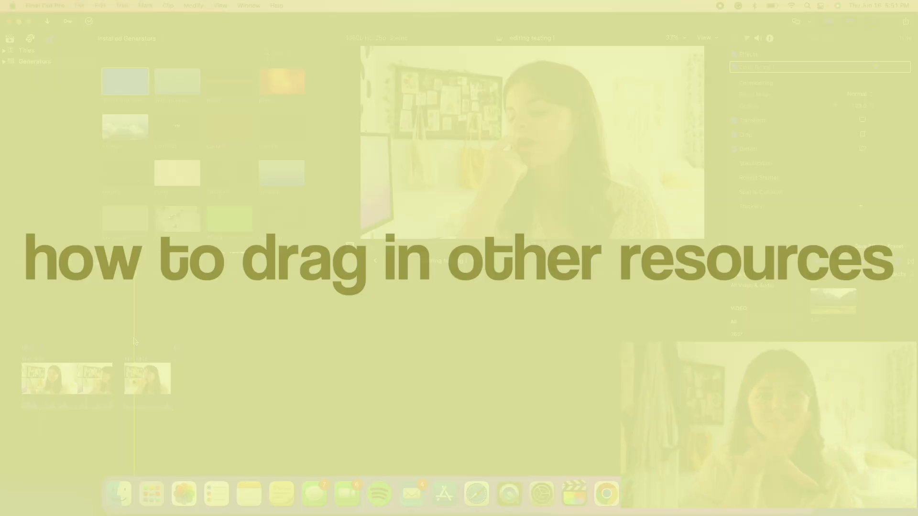
Bring the insta png image from the LaCie drive in Finder onto the timeline above the last MVI_1948 clip at 27:04
scroll(428, 234, "down", 2)
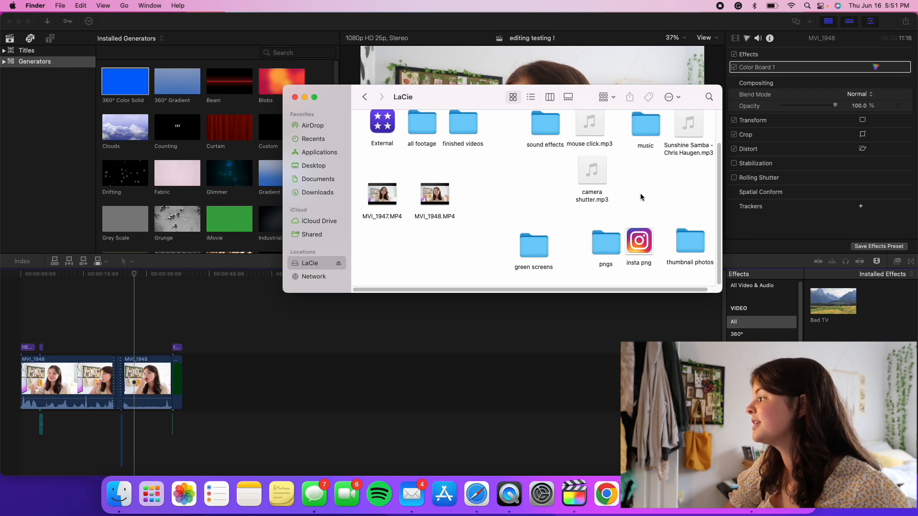
left_click(635, 248)
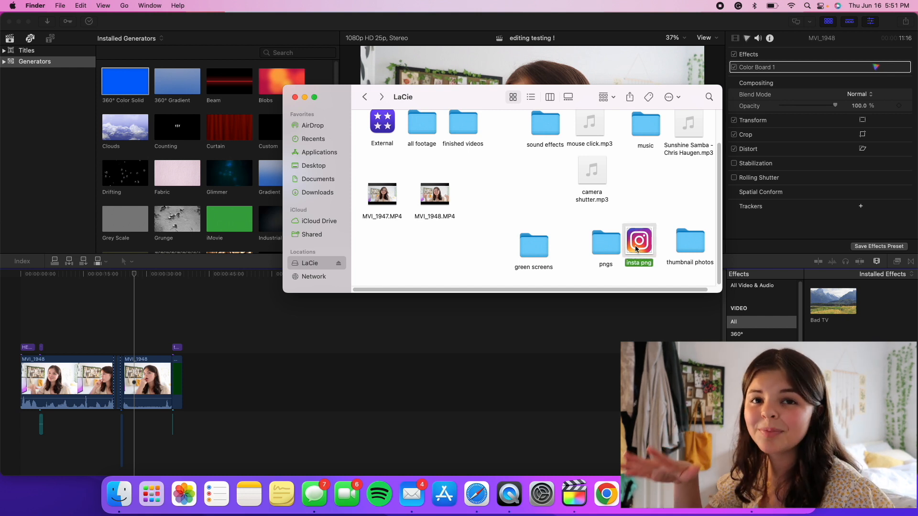
left_click_drag(635, 245, 142, 316)
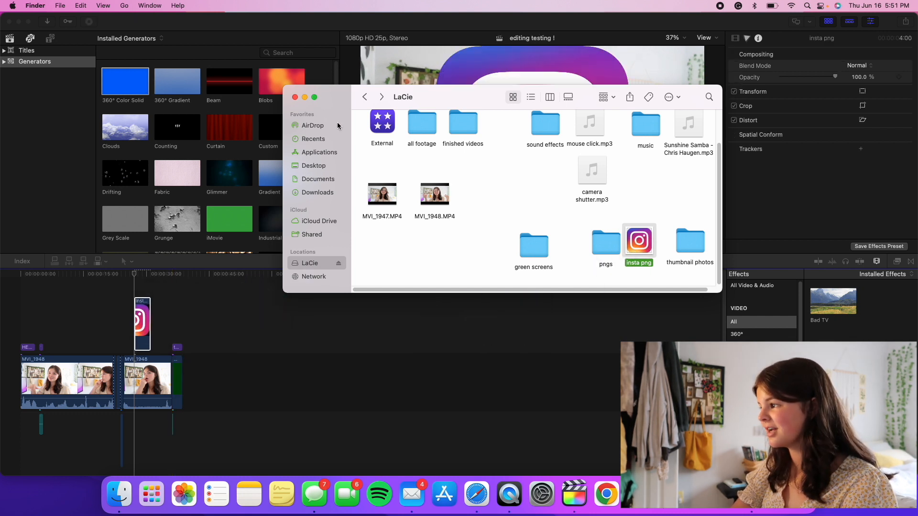
left_click(295, 97)
Scale the Instagram logo down to a small icon and position it in the lower left of the video frame
left_click(142, 313)
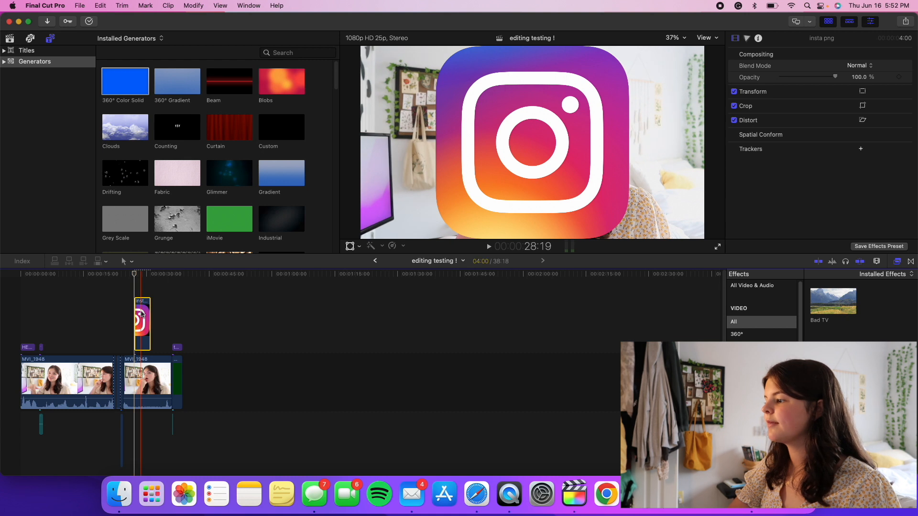
left_click(350, 246)
left_click_drag(434, 239, 477, 205)
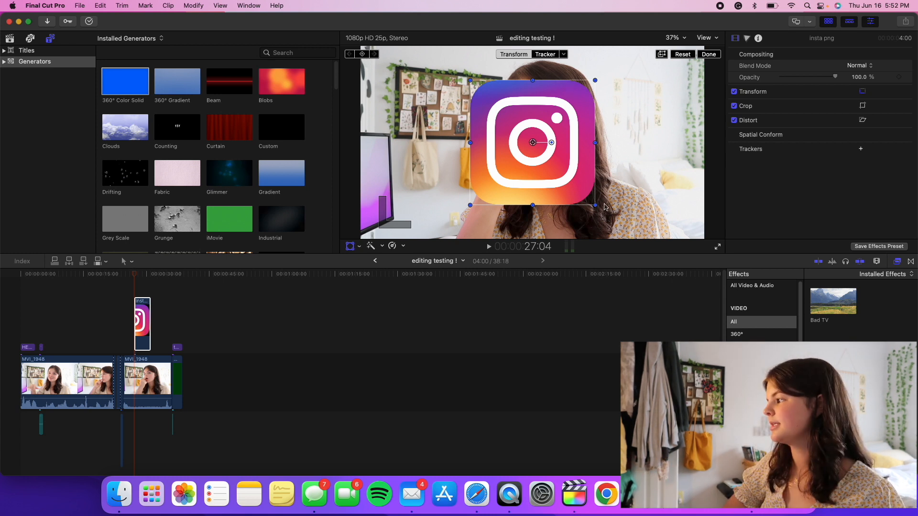
left_click_drag(595, 206, 442, 221)
Switch to Photos and add the green-screen image with three white stars above the main footage, after the Instagram logo
left_click(184, 493)
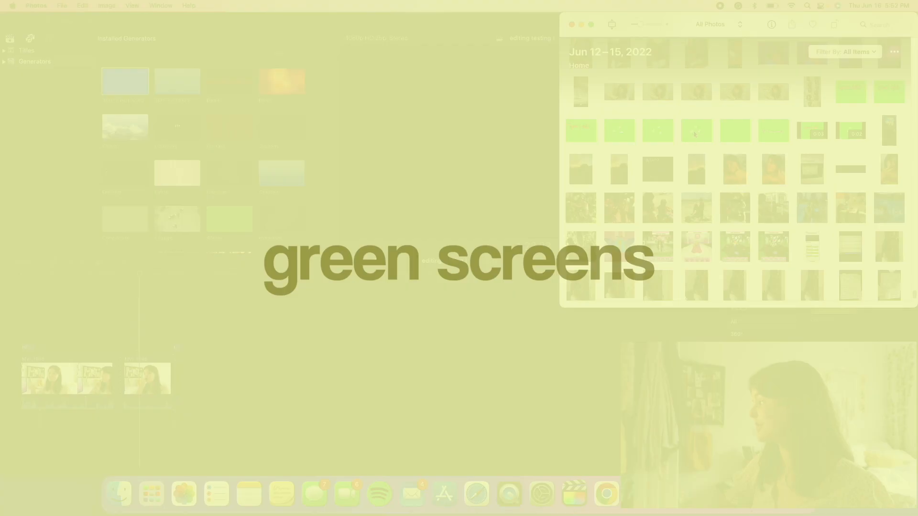
left_click(694, 131)
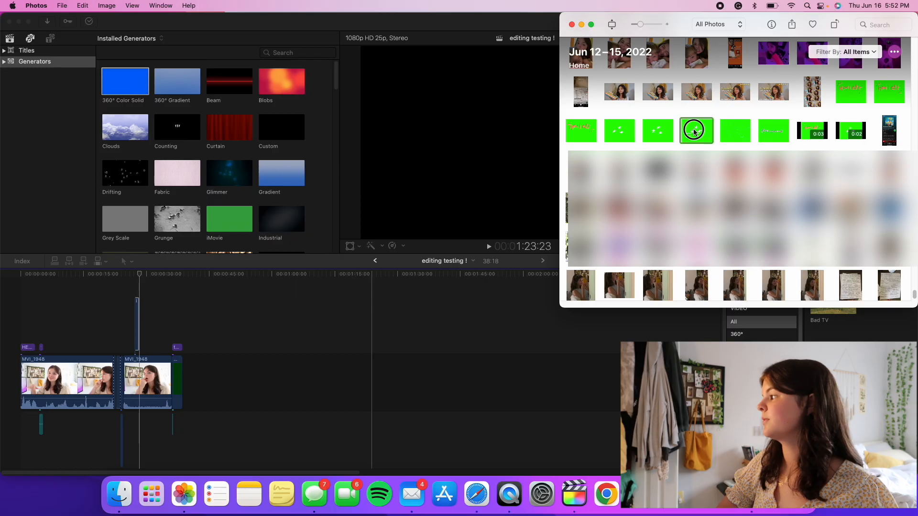
left_click_drag(165, 367, 149, 335)
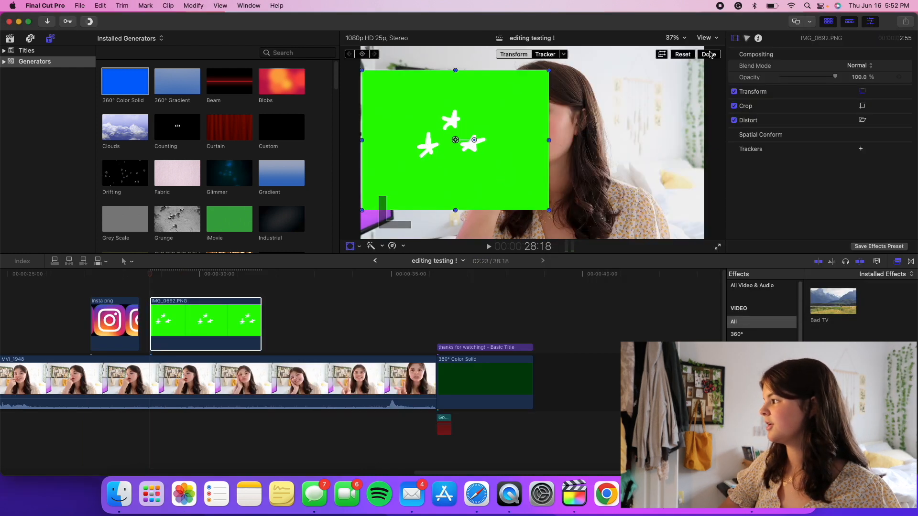
Key out the star image's green background with the Keyer effect, stack the clip above the Instagram logo clip, and play it back
left_click_drag(250, 280, 224, 313)
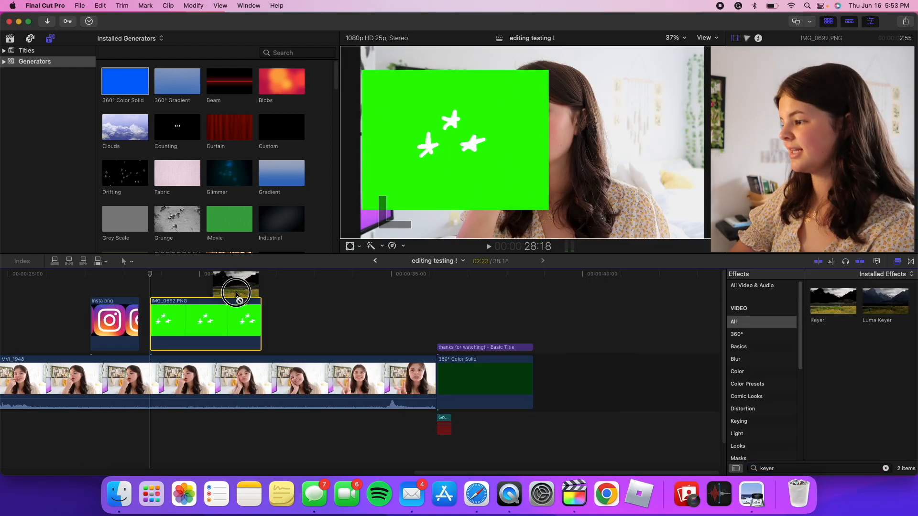
left_click(151, 292)
key("space")
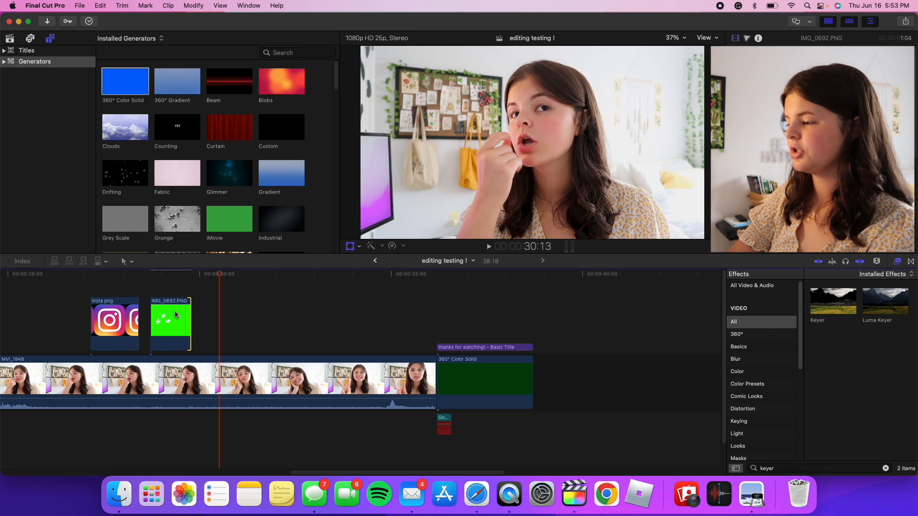
left_click_drag(191, 321, 137, 300)
key("space")
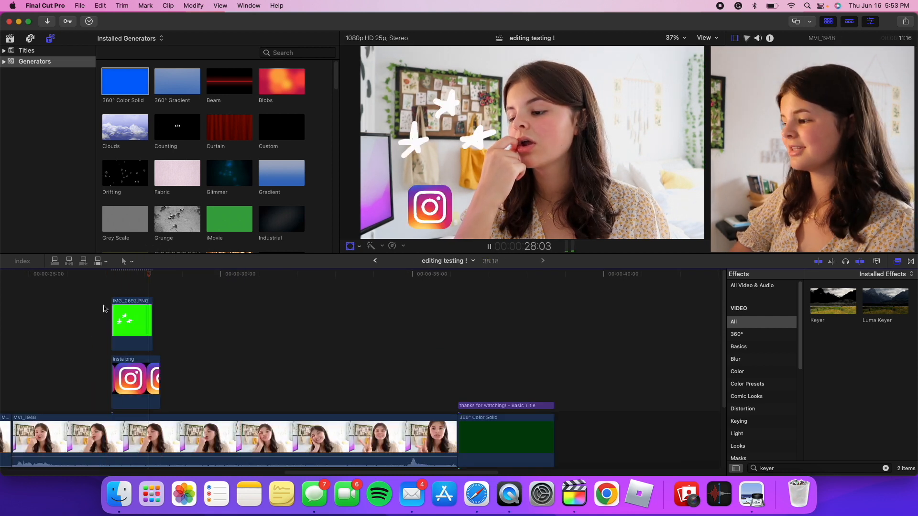